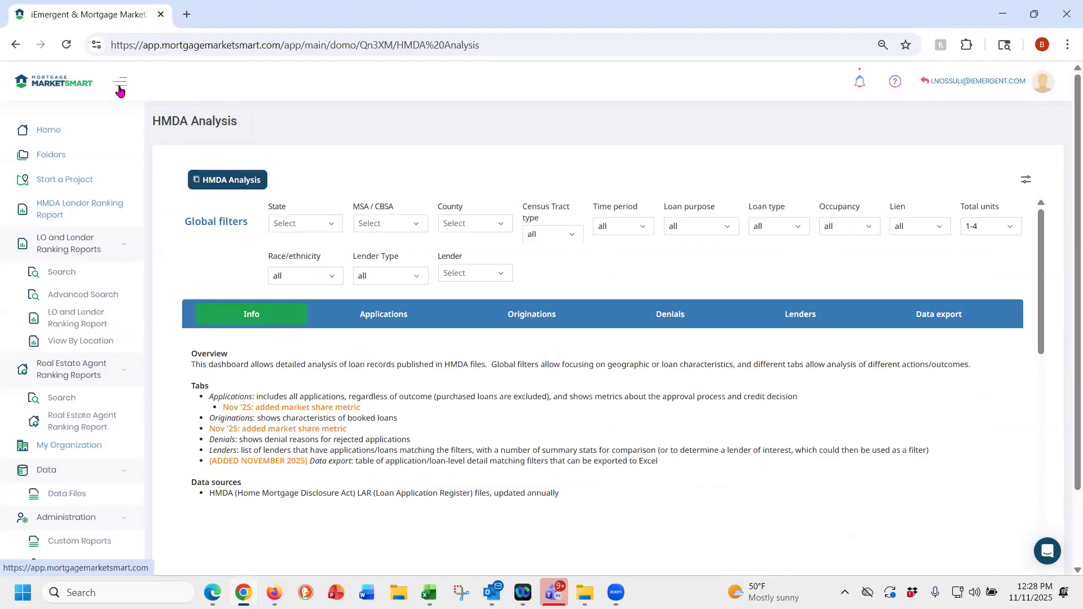
Collapse the navigation sidebar and set the Time period filter to 2024.
click(116, 86)
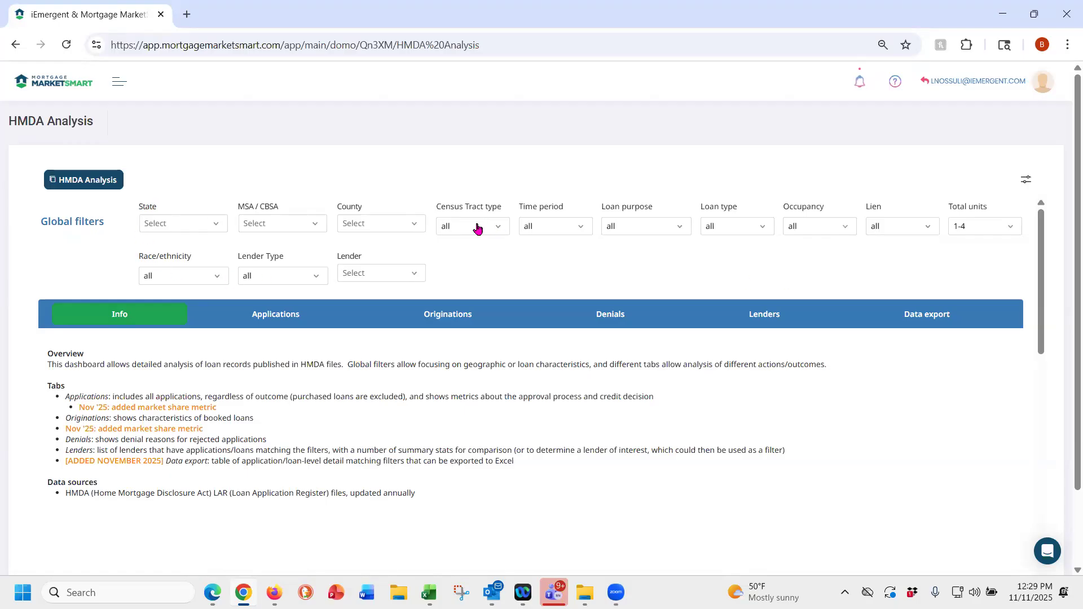
click(571, 229)
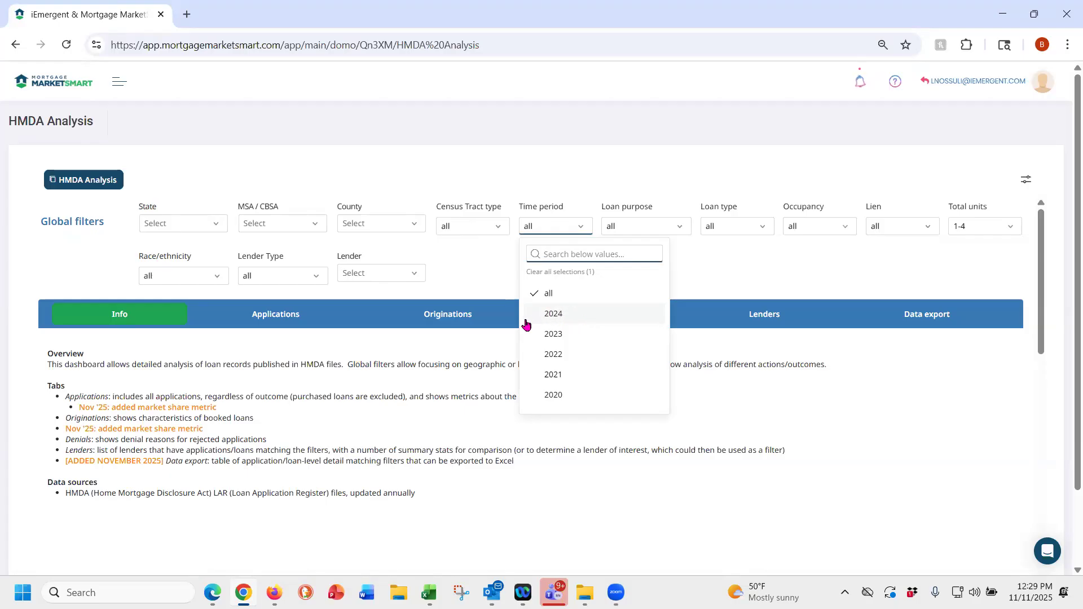
click(557, 316)
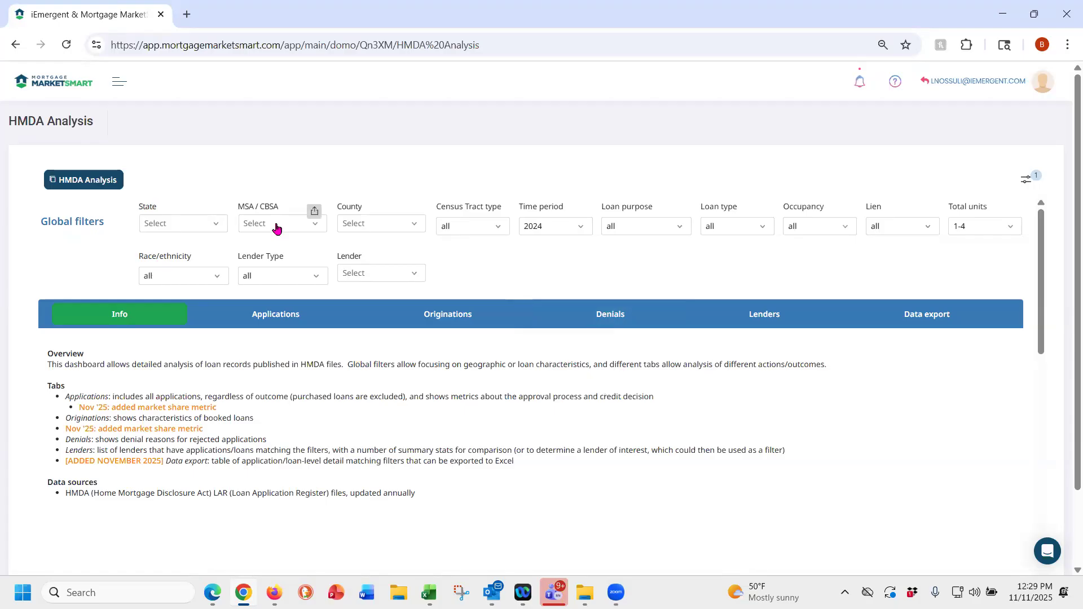
Search the MSA / CBSA filter for "nash" and apply Nashville-Davidson--Murfreesboro--Franklin, TN.
click(277, 225)
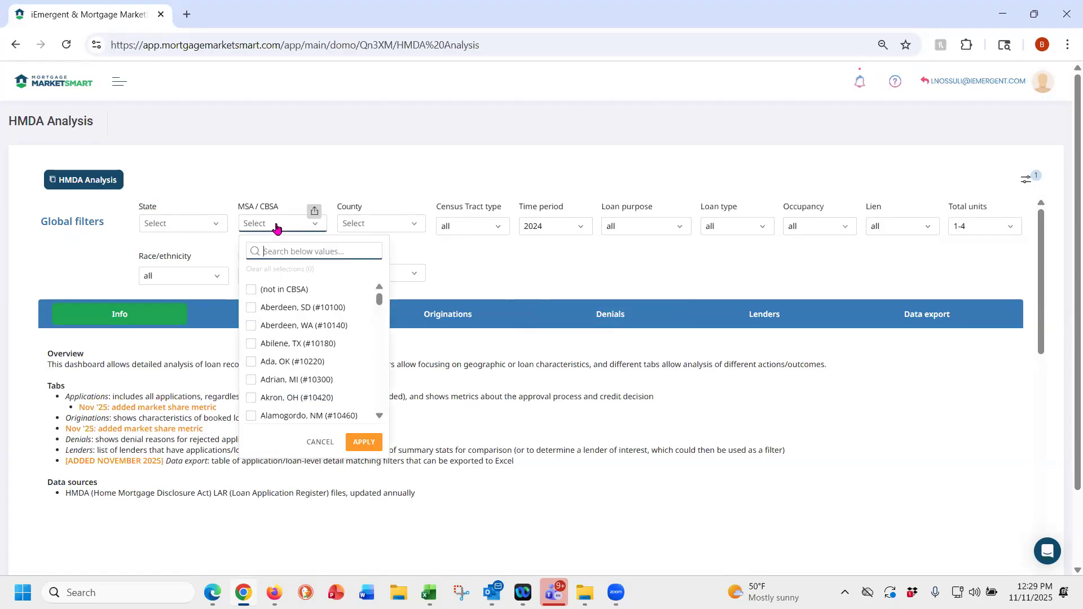
text(nash)
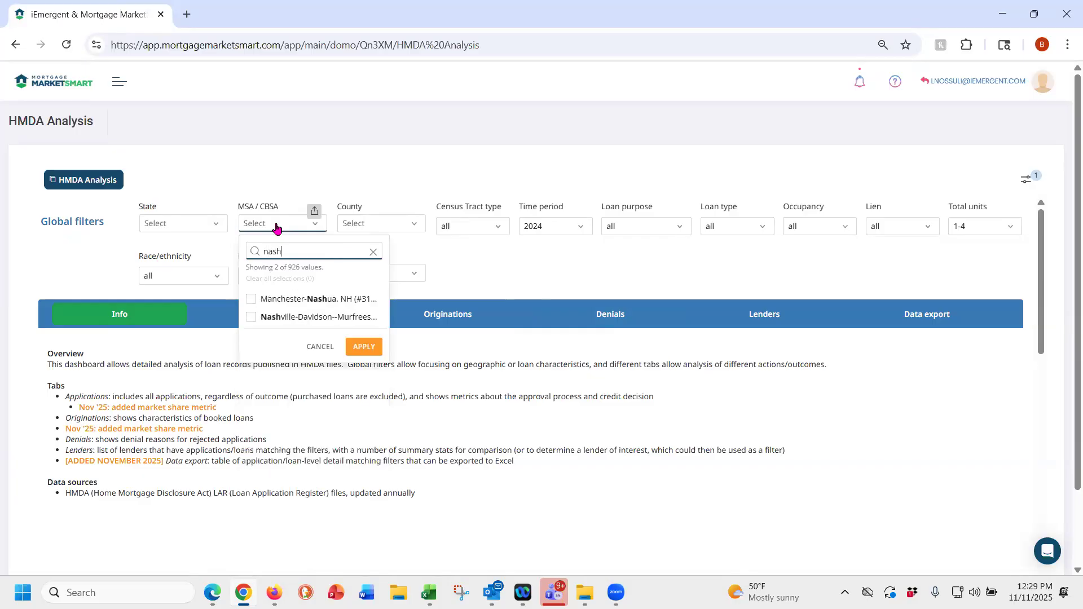
click(316, 317)
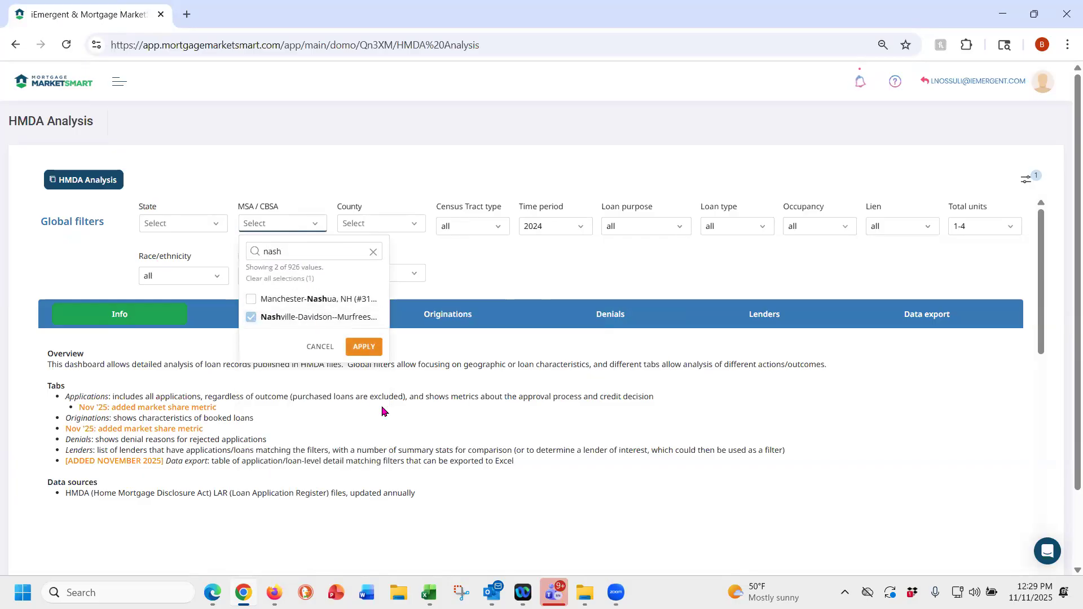
click(364, 347)
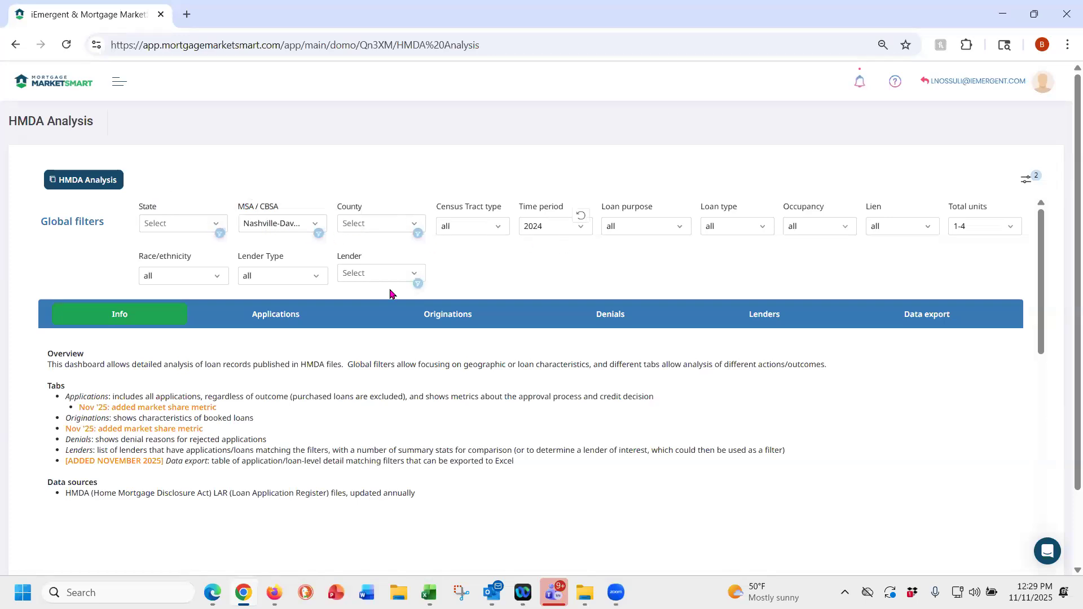
Show the Applications view and read its at-a-glance table through loan purpose, loan type and census tract type.
click(287, 322)
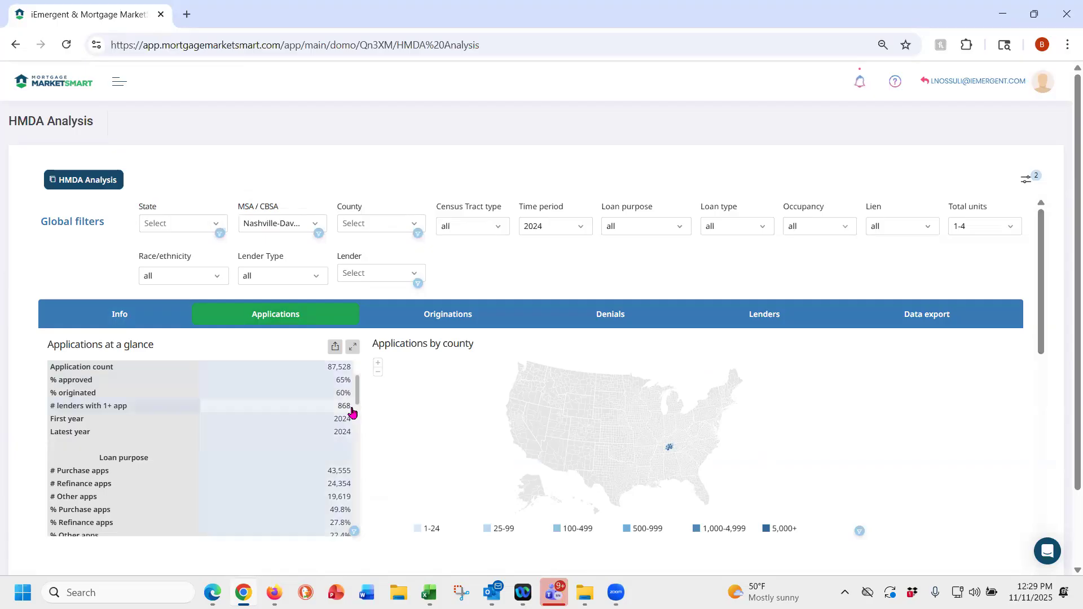
scroll(357, 403, down, 3)
drag(357, 404, 358, 406)
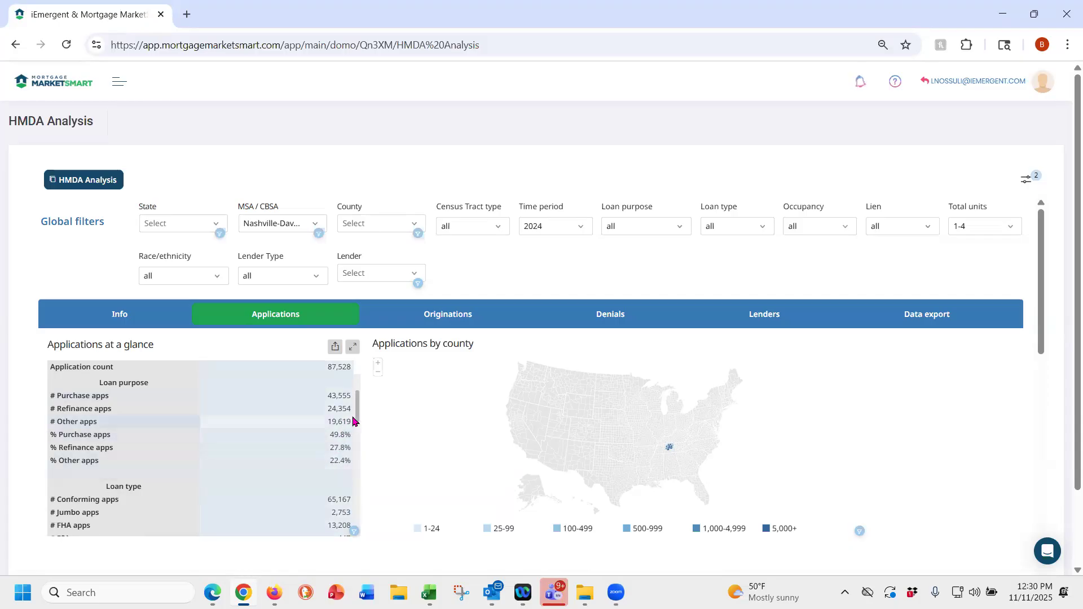
drag(361, 422, 362, 440)
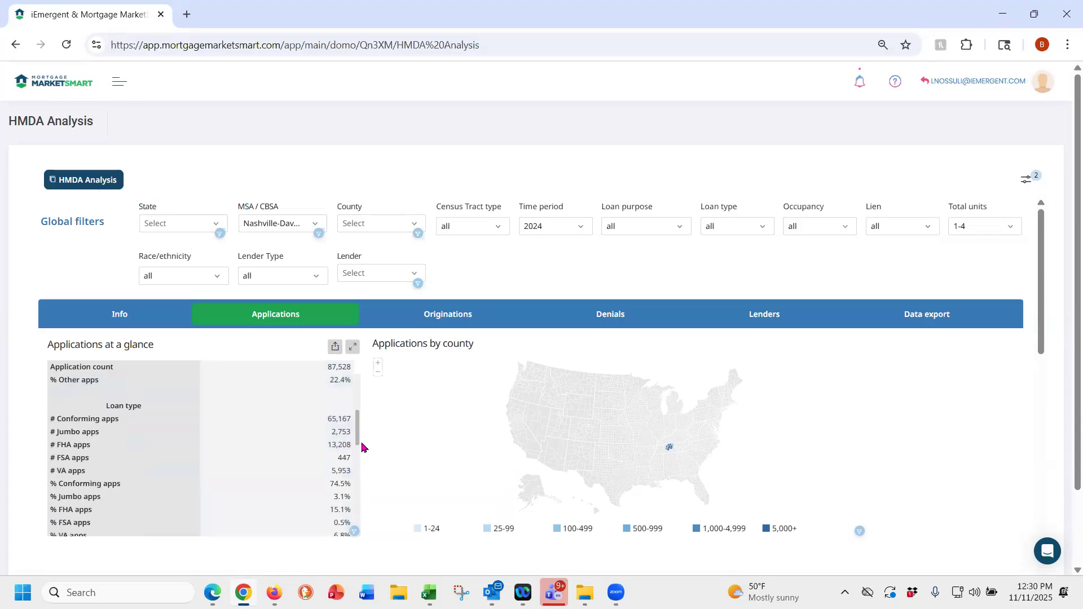
scroll(361, 450, down, 1)
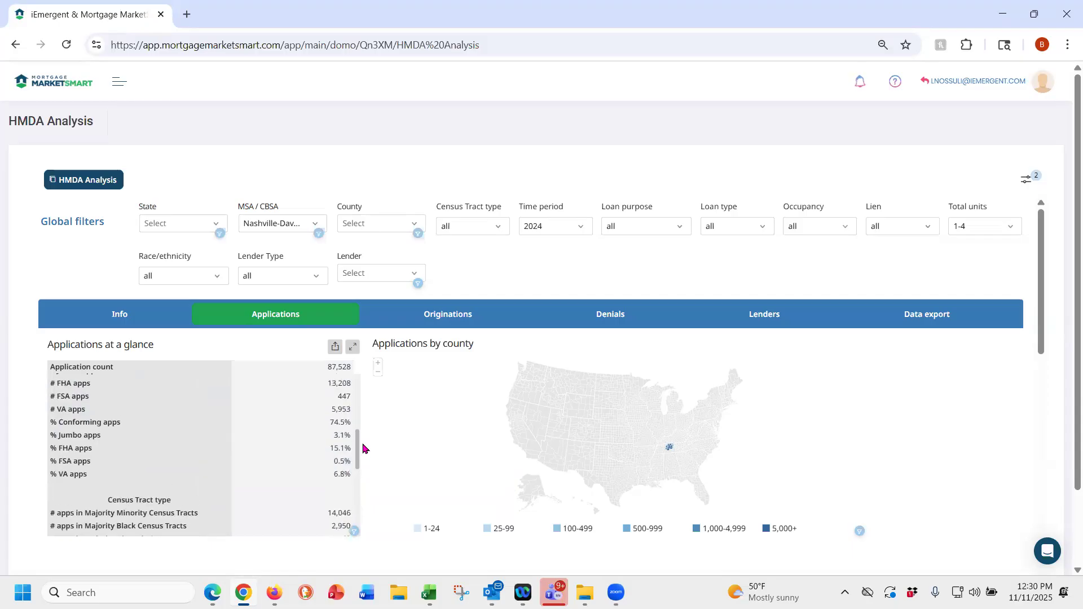
scroll(360, 435, up, 2)
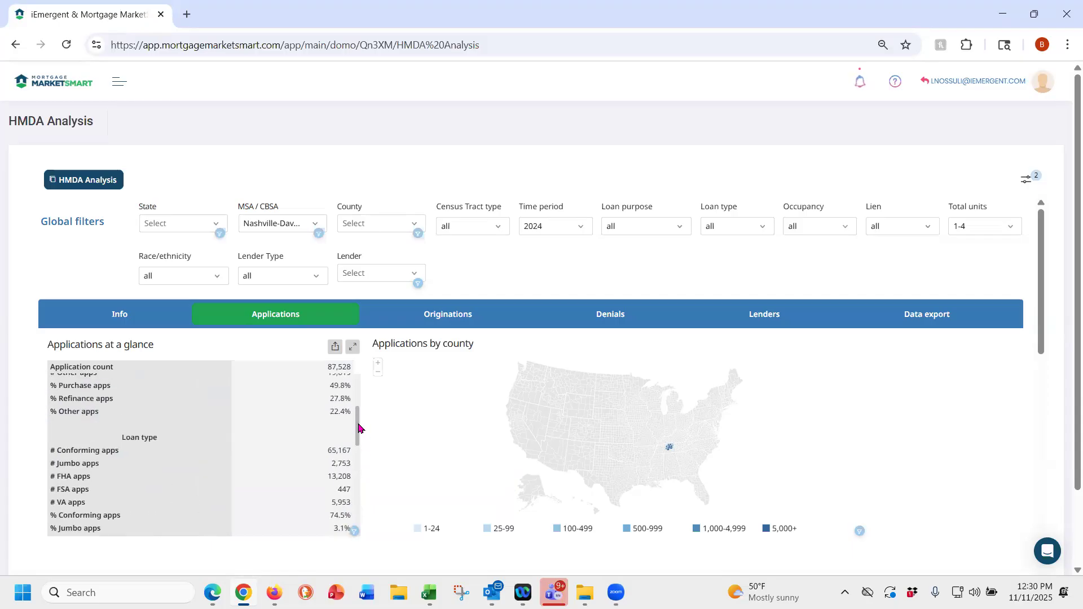
scroll(358, 439, down, 1)
drag(357, 436, 357, 438)
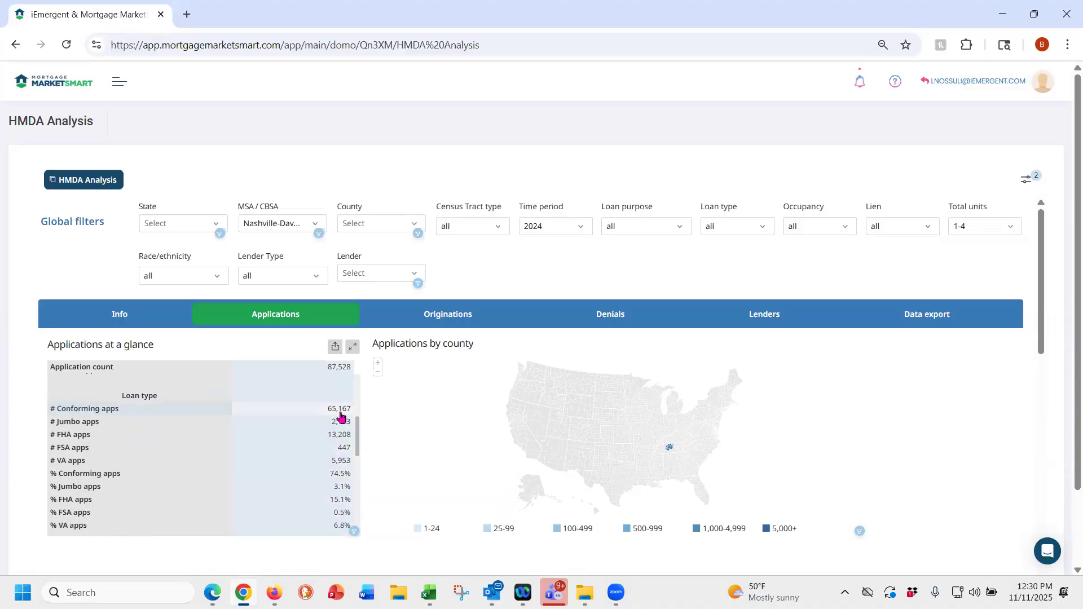
drag(357, 432, 357, 472)
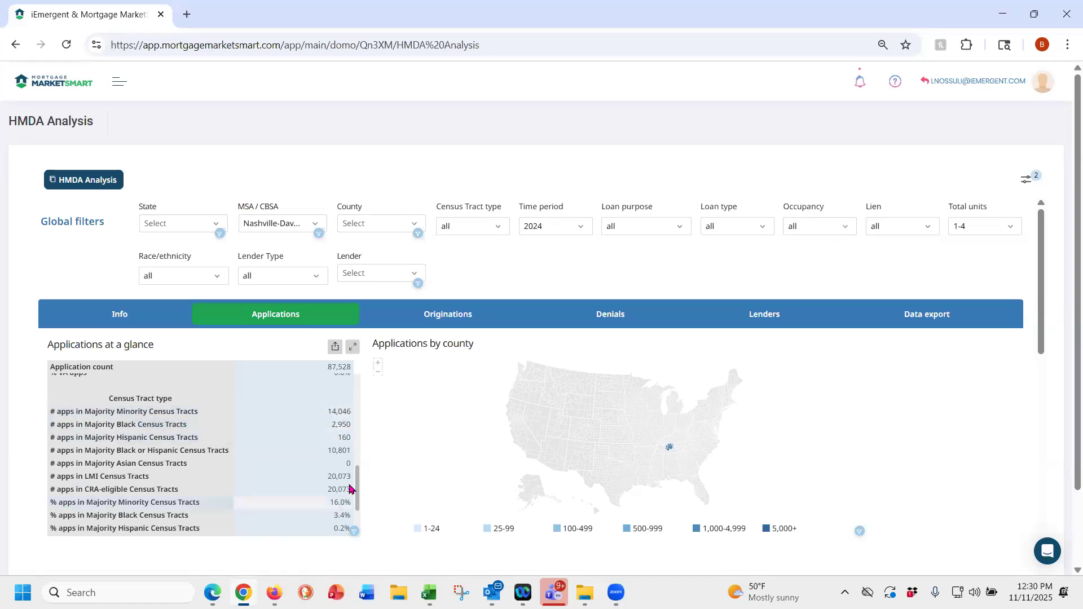
drag(362, 495, 361, 525)
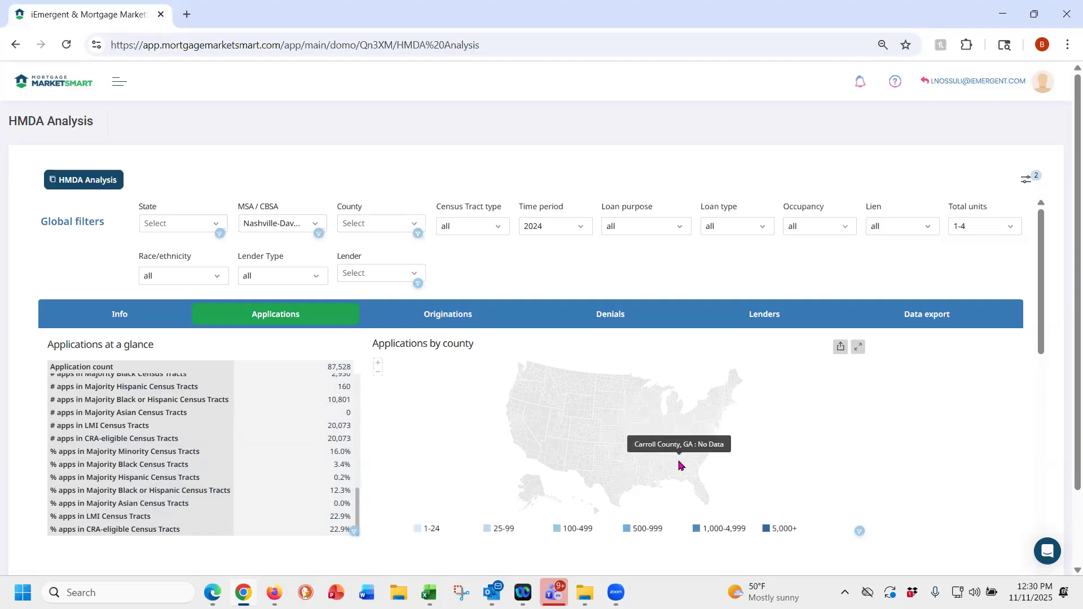
Enlarge the Applications by county map around the Nashville metro counties in Tennessee.
scroll(681, 465, up, 2)
scroll(656, 433, up, 3)
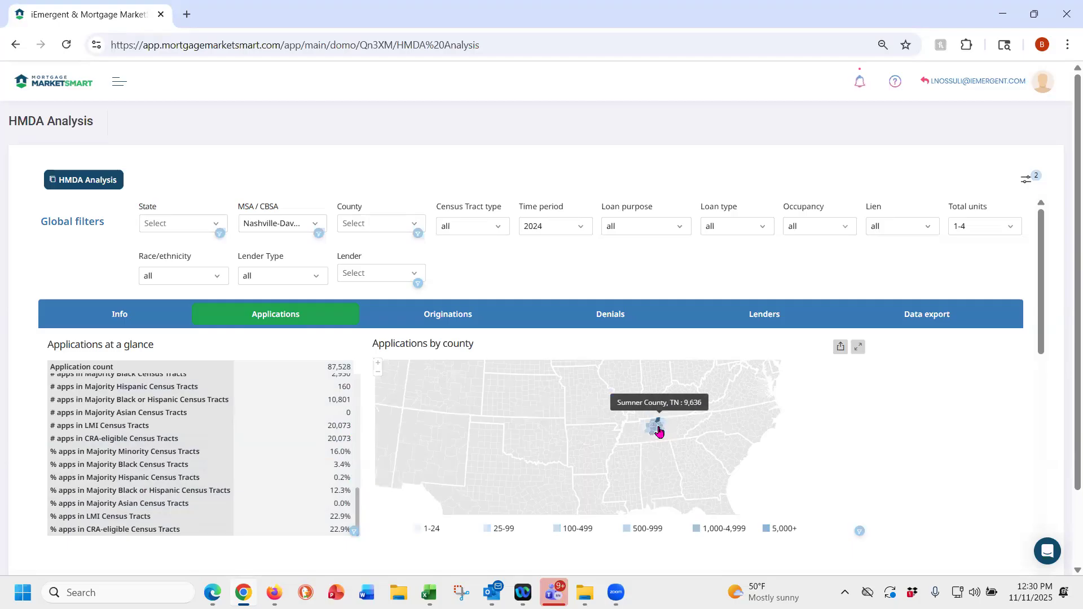
scroll(658, 430, up, 4)
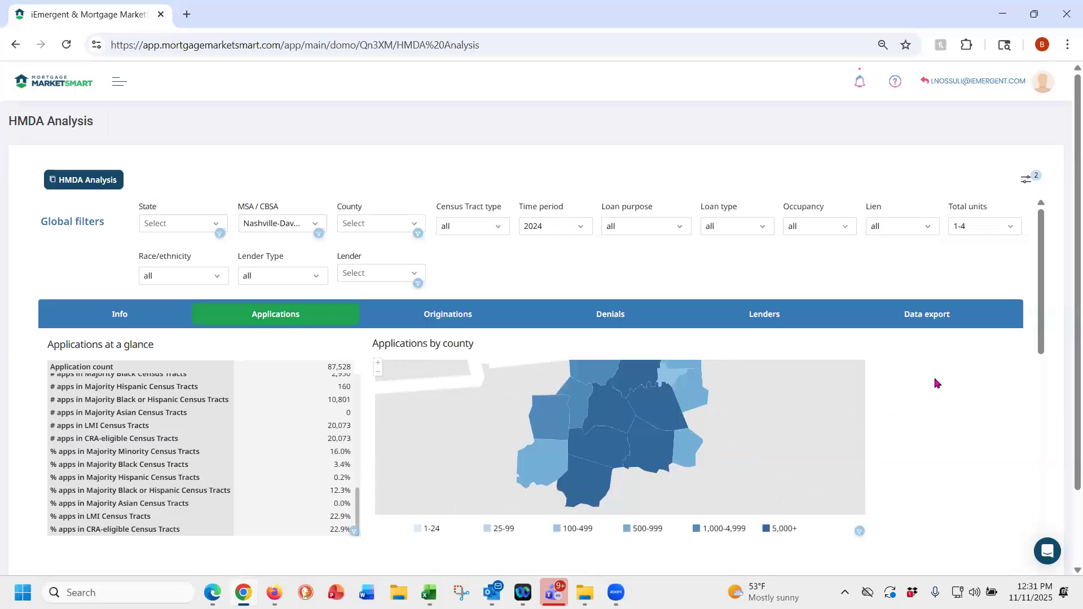
Segment the applications stacked bar chart by action.
drag(1041, 339, 1067, 457)
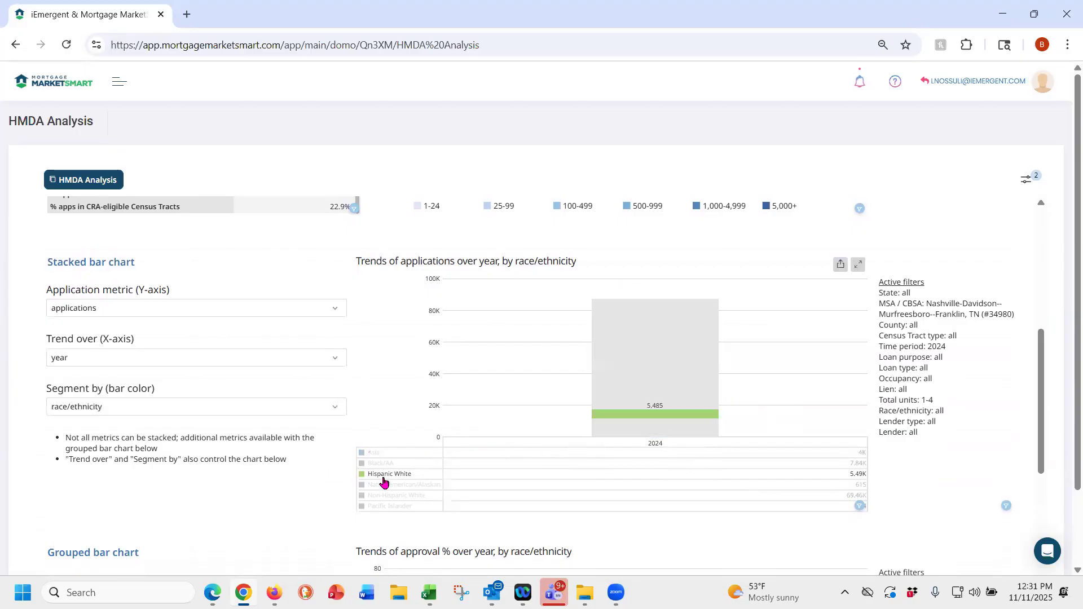
click(219, 418)
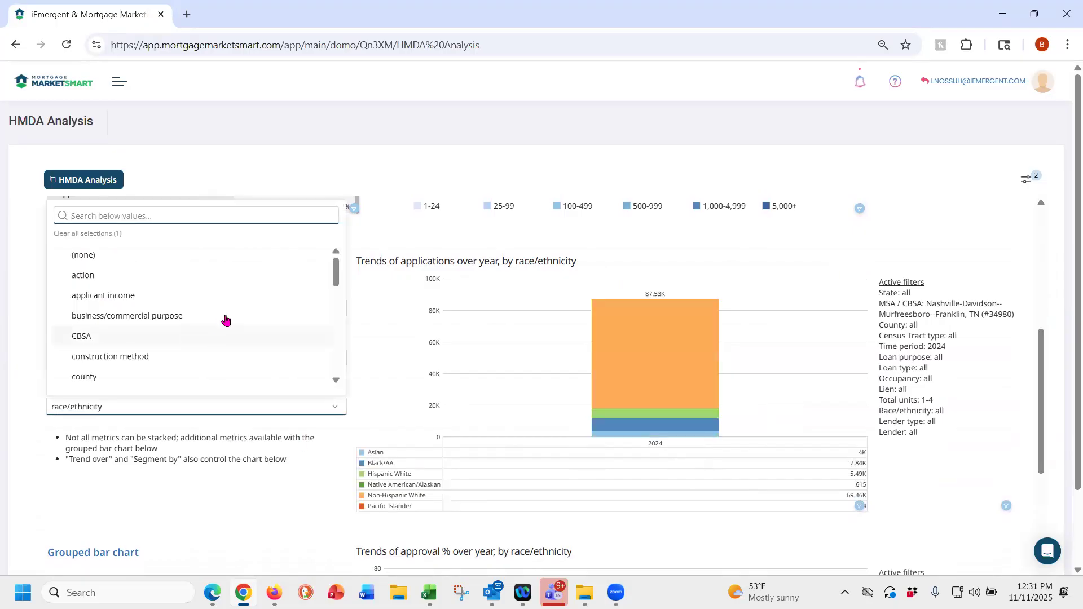
click(141, 280)
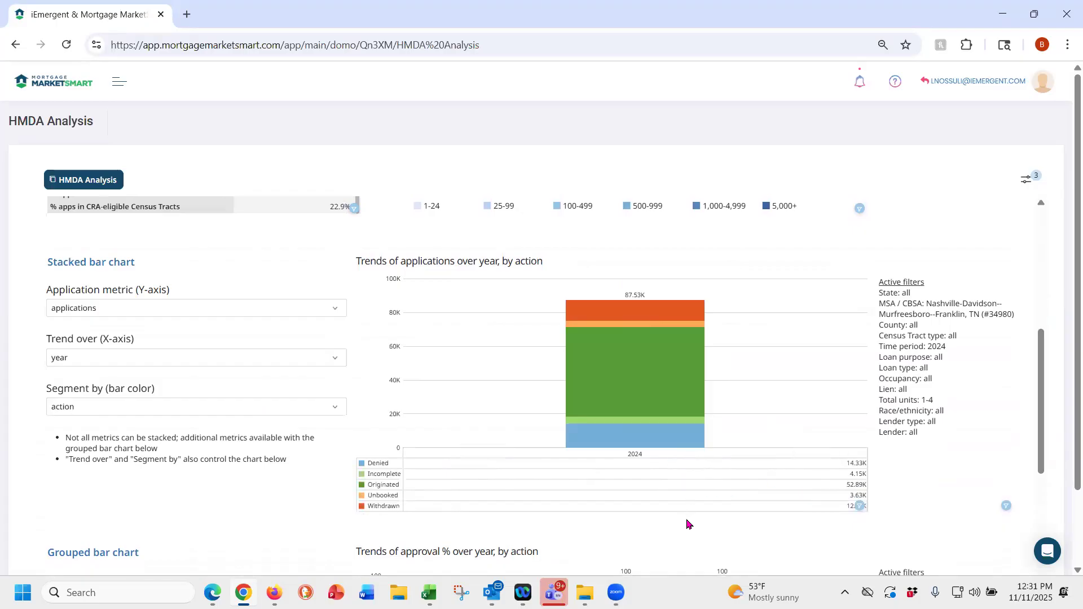
Set the applications stacked bar chart to trend over county and examine the counties' bars.
click(181, 363)
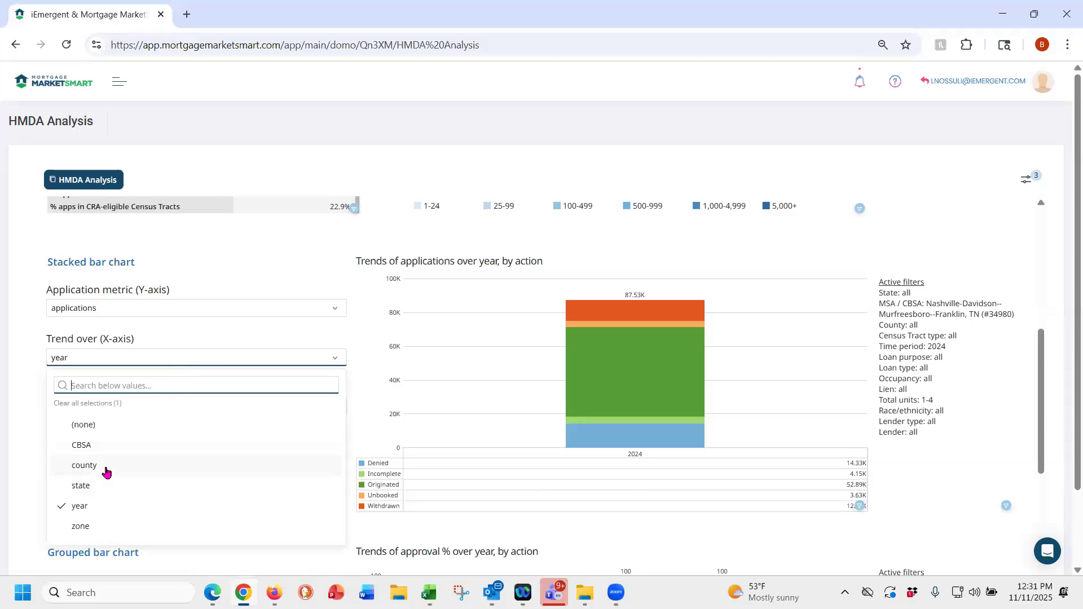
scroll(116, 477, down, 1)
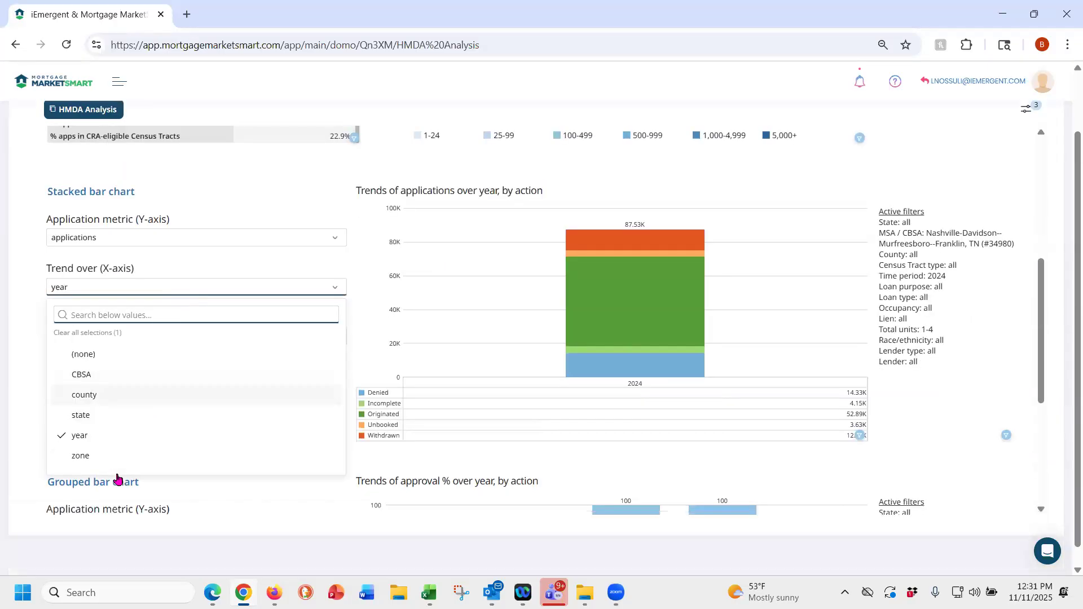
click(103, 400)
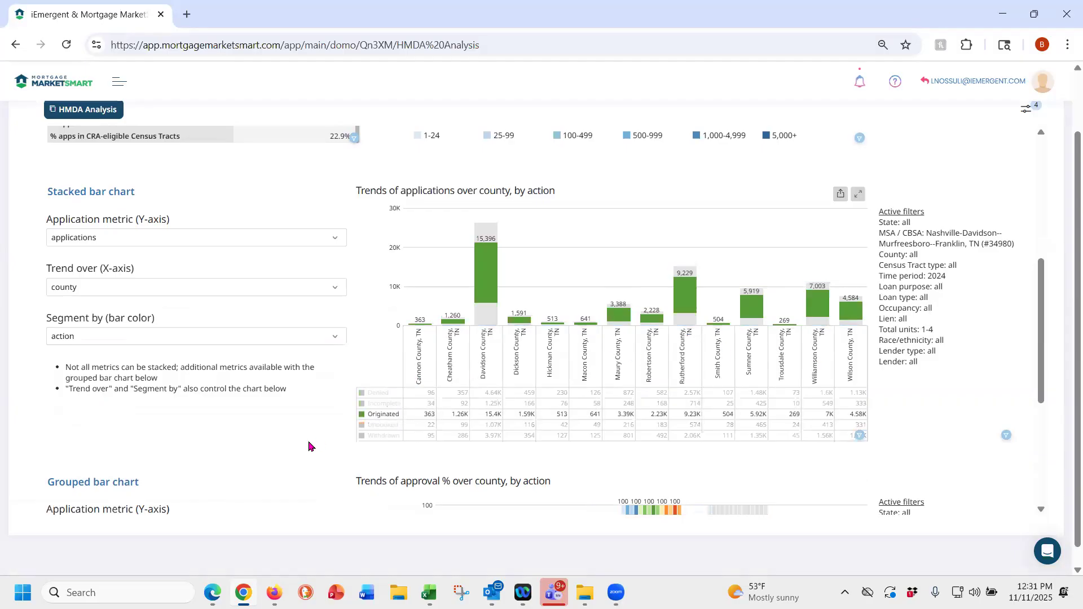
scroll(307, 440, up, 1)
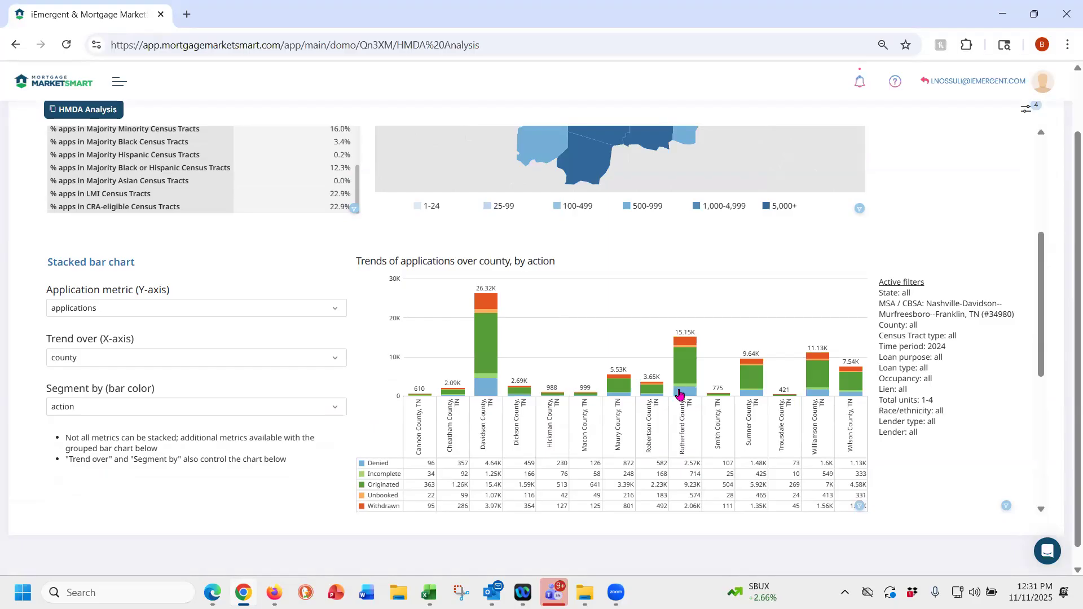
Show the Originations view and enlarge its county map around the Nashville metro area.
drag(1039, 336, 1043, 226)
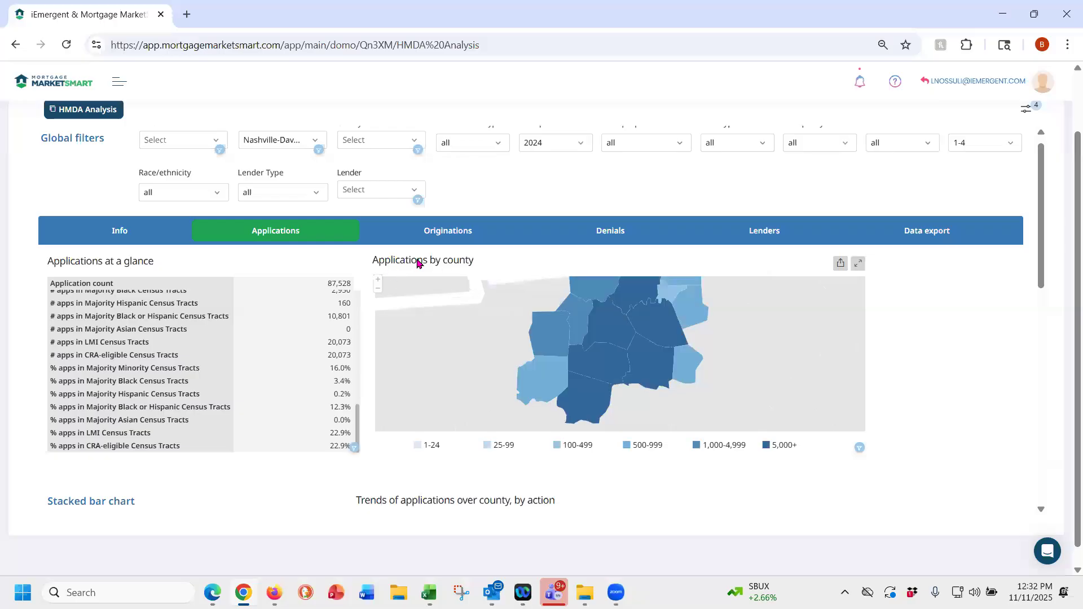
click(452, 235)
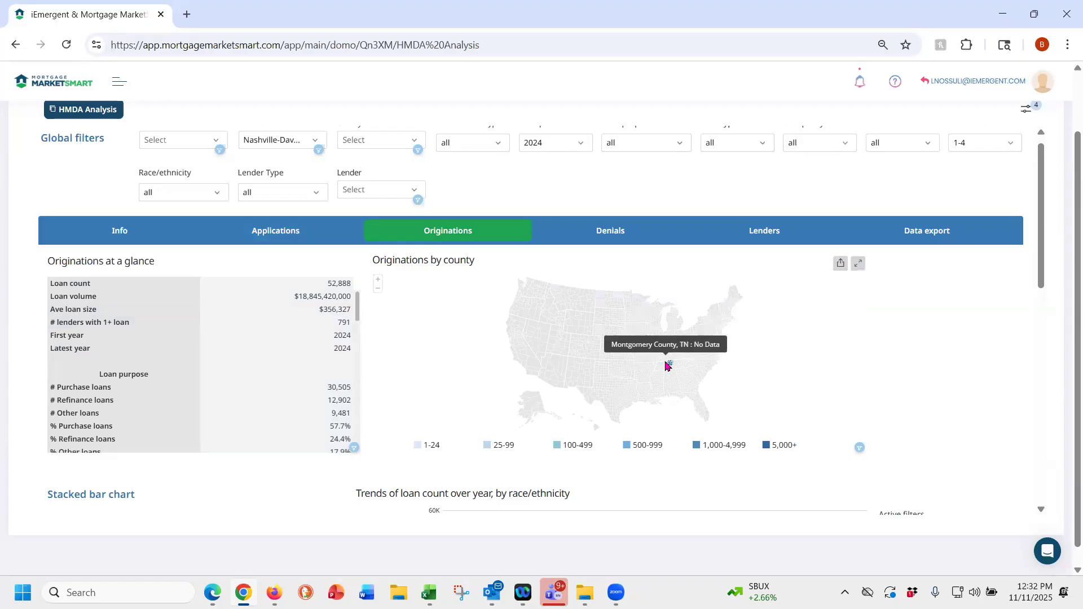
scroll(670, 366, up, 5)
scroll(677, 369, up, 5)
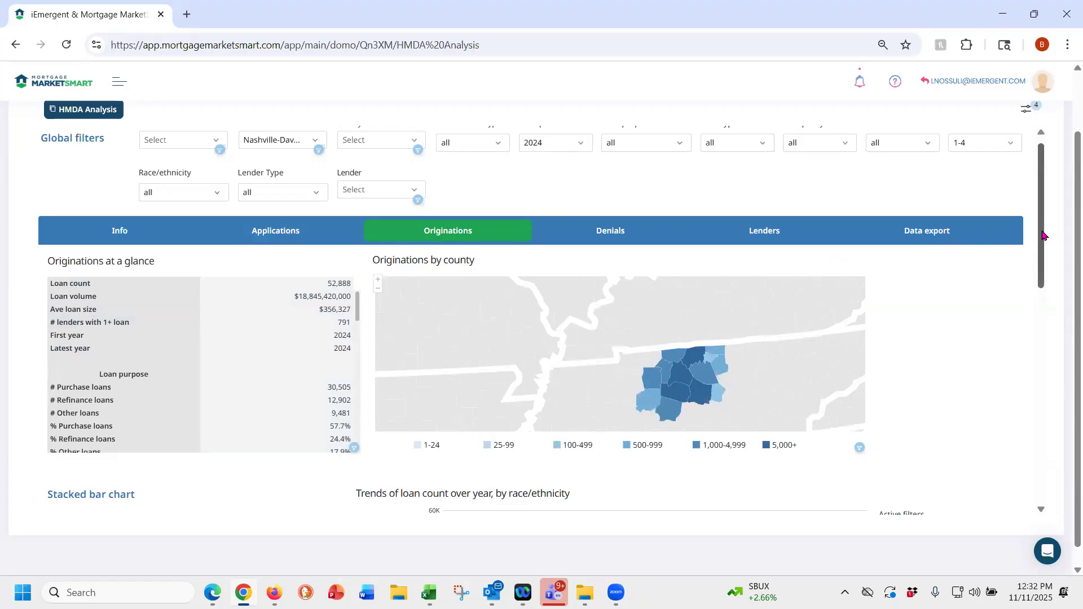
Examine the originations charts of loan count and loan amount over year by race/ethnicity.
drag(1042, 263, 1039, 369)
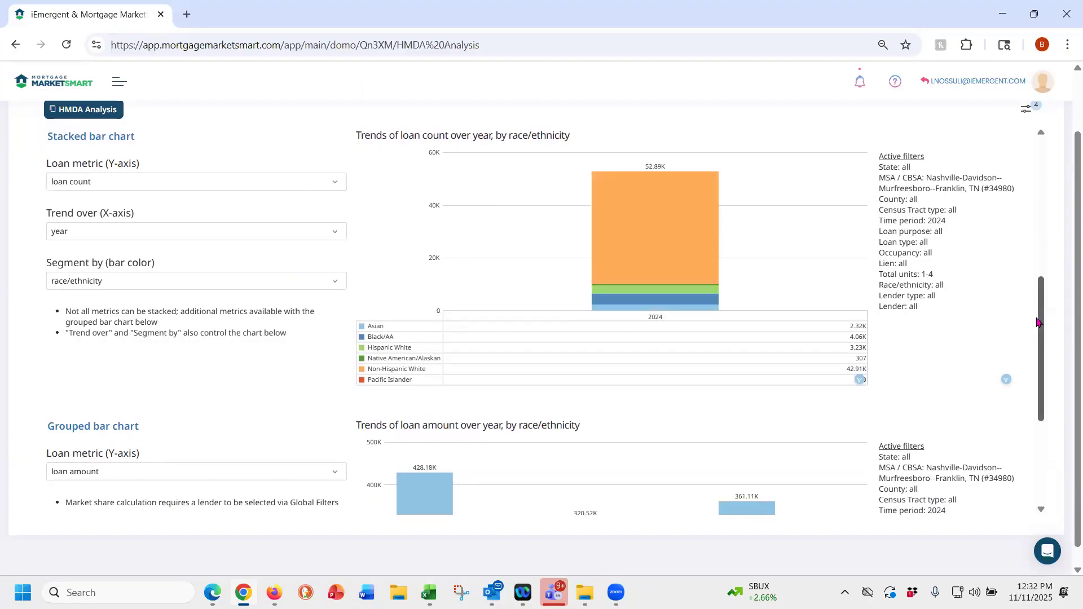
drag(1040, 322, 1041, 333)
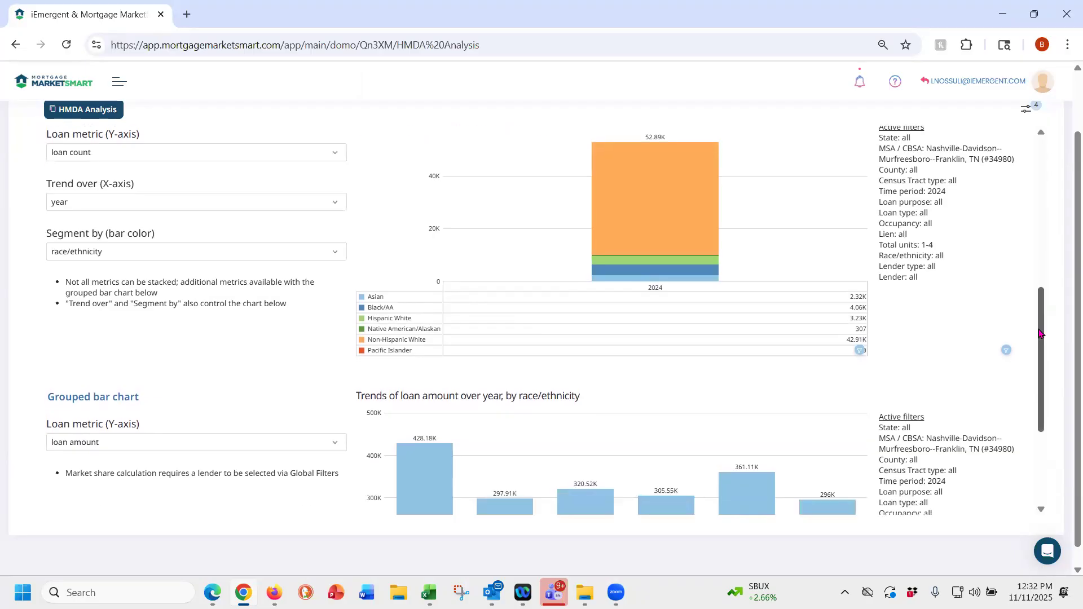
drag(1042, 348, 1033, 162)
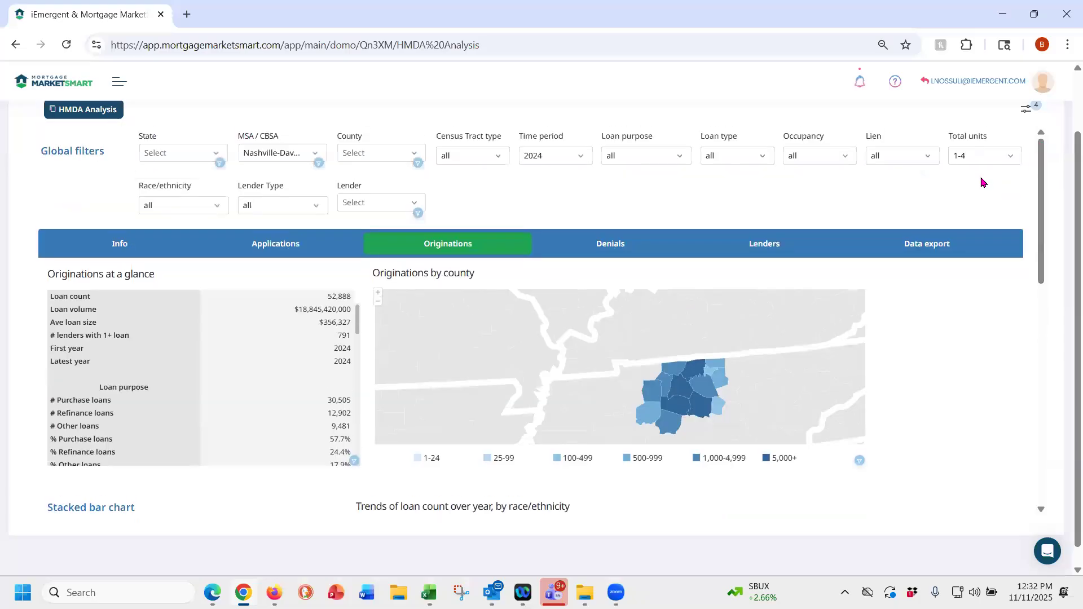
Show the Denials view and examine its denial trend and denial reason frequency charts by race/ethnicity.
click(620, 248)
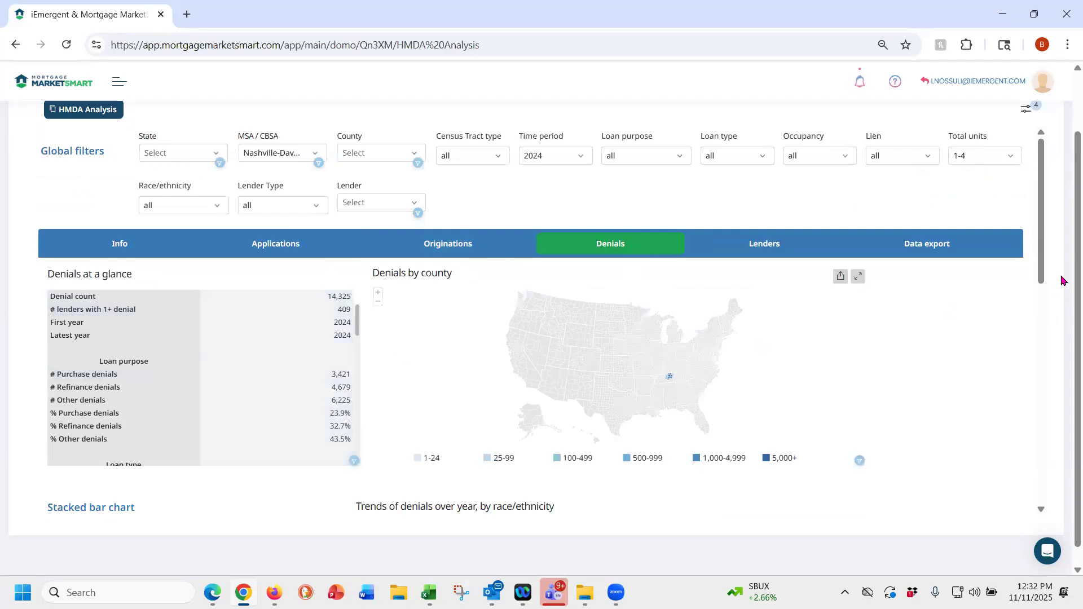
drag(1045, 280, 1043, 496)
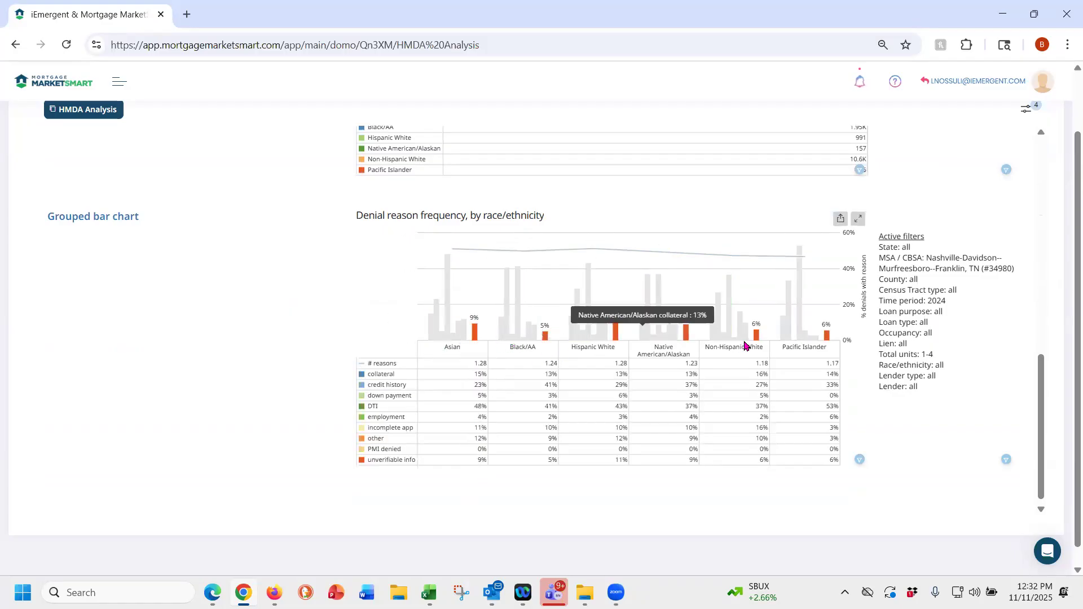
scroll(198, 375, up, 4)
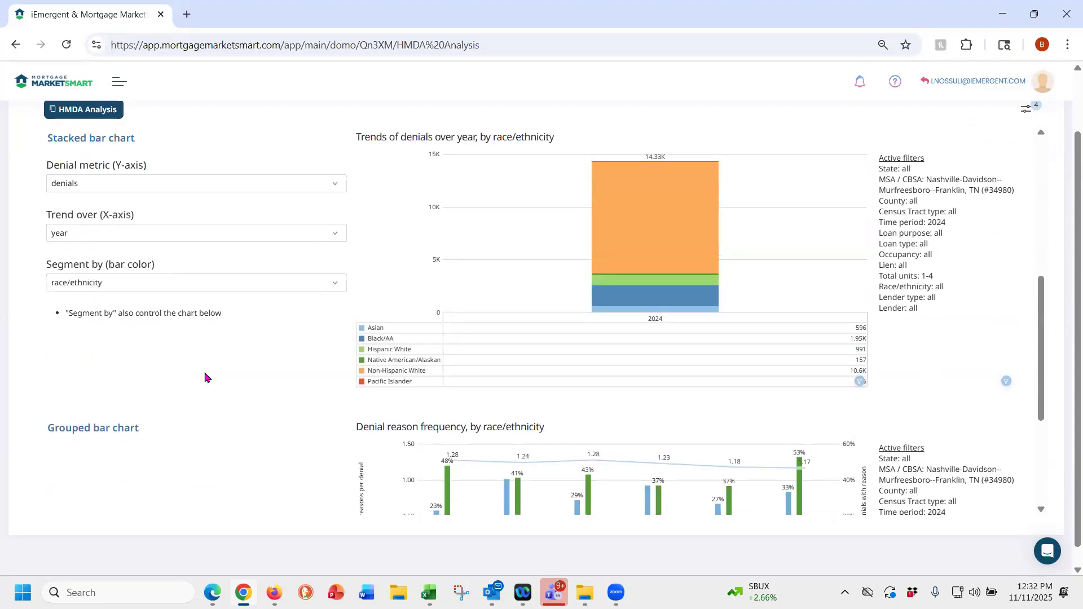
scroll(225, 380, up, 6)
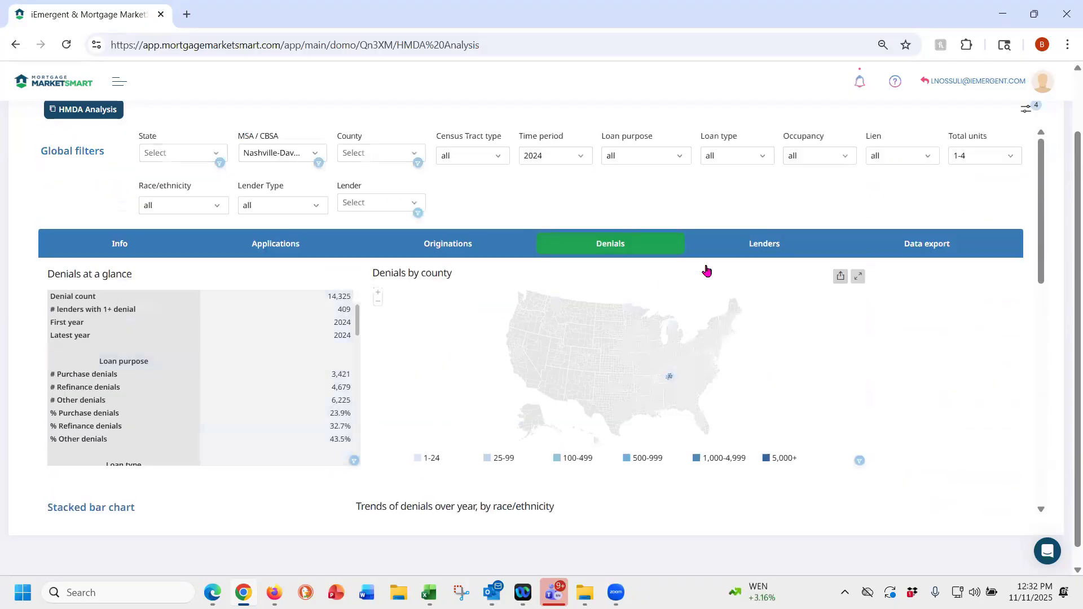
Show the Lenders view and examine the lender metrics for the filtered market.
click(767, 248)
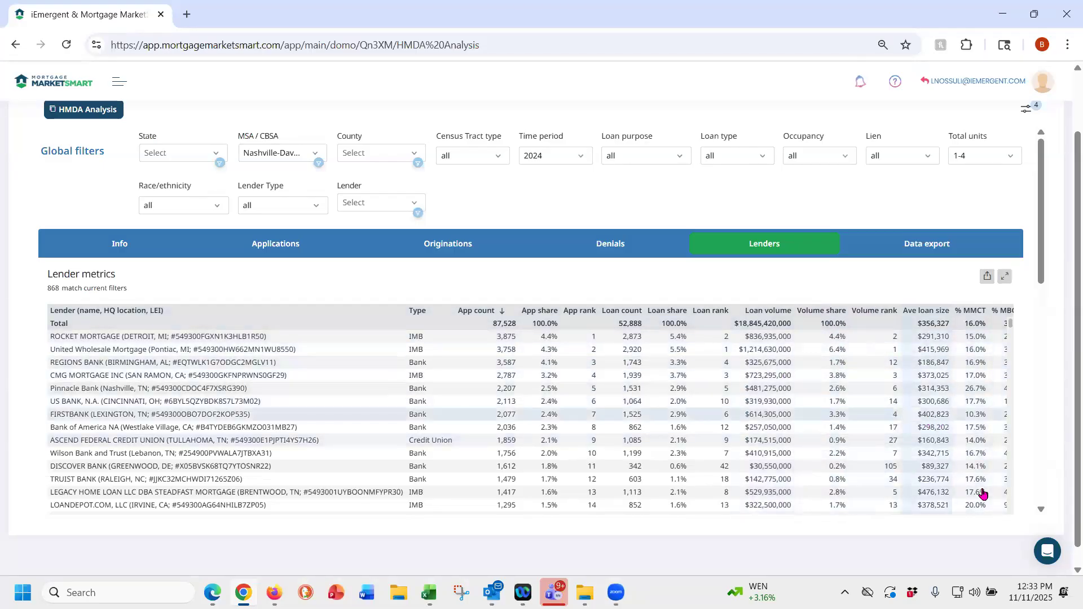
Examine the remaining lender metrics columns across to % Withdrawn and view the table's export format options.
scroll(1042, 276, down, 2)
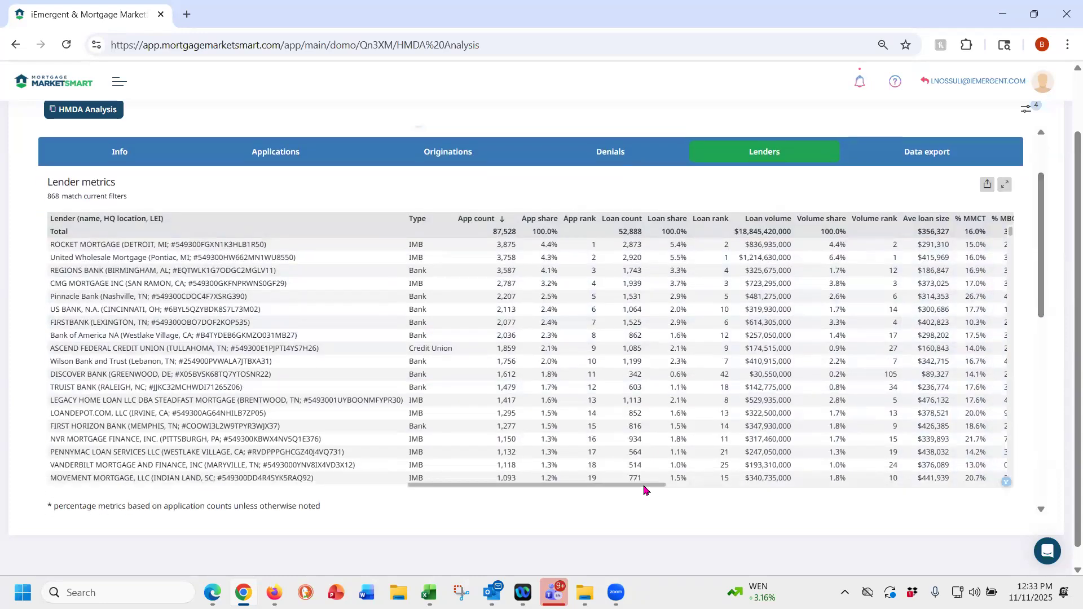
drag(663, 487, 779, 491)
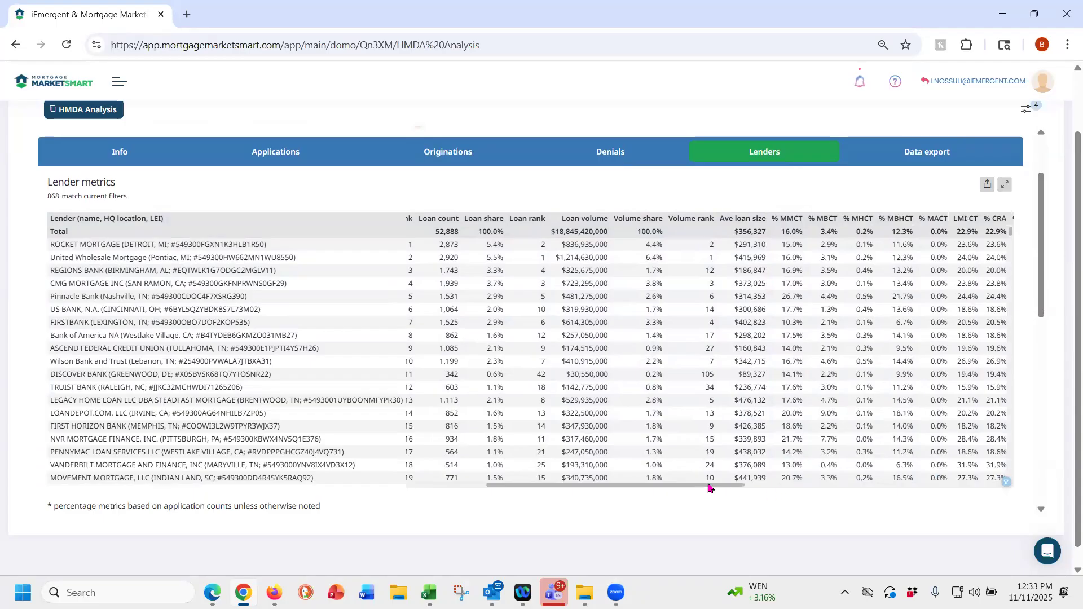
scroll(716, 487, right, 4)
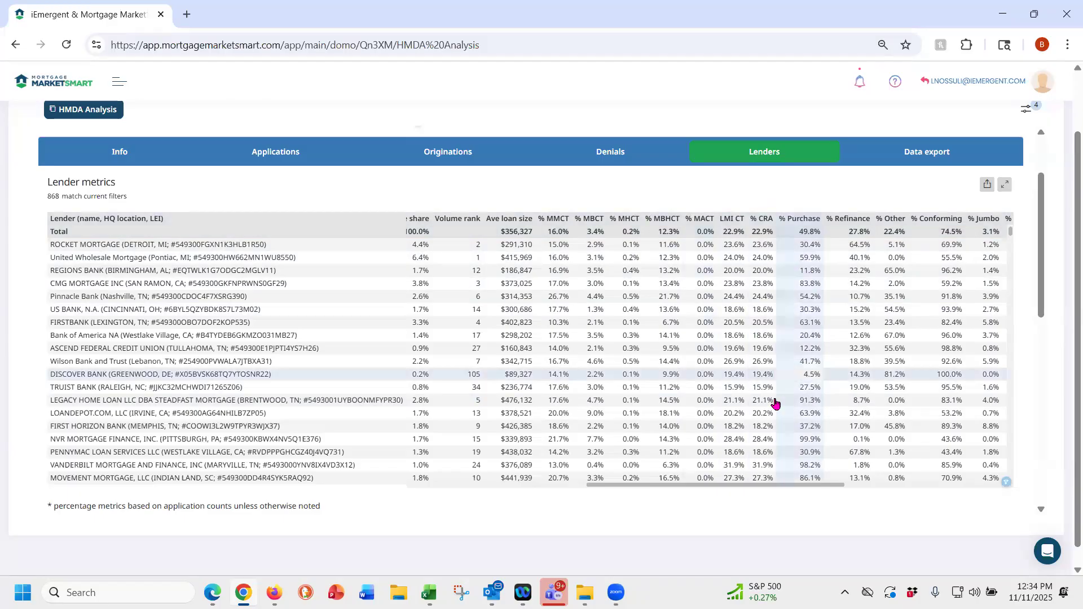
drag(798, 484, 898, 485)
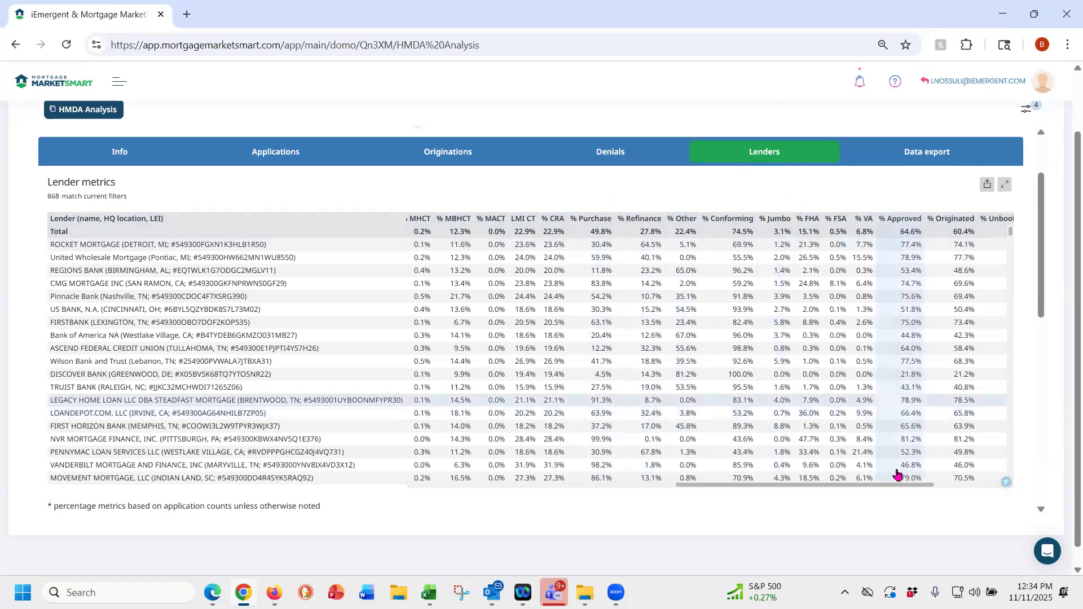
scroll(903, 429, right, 5)
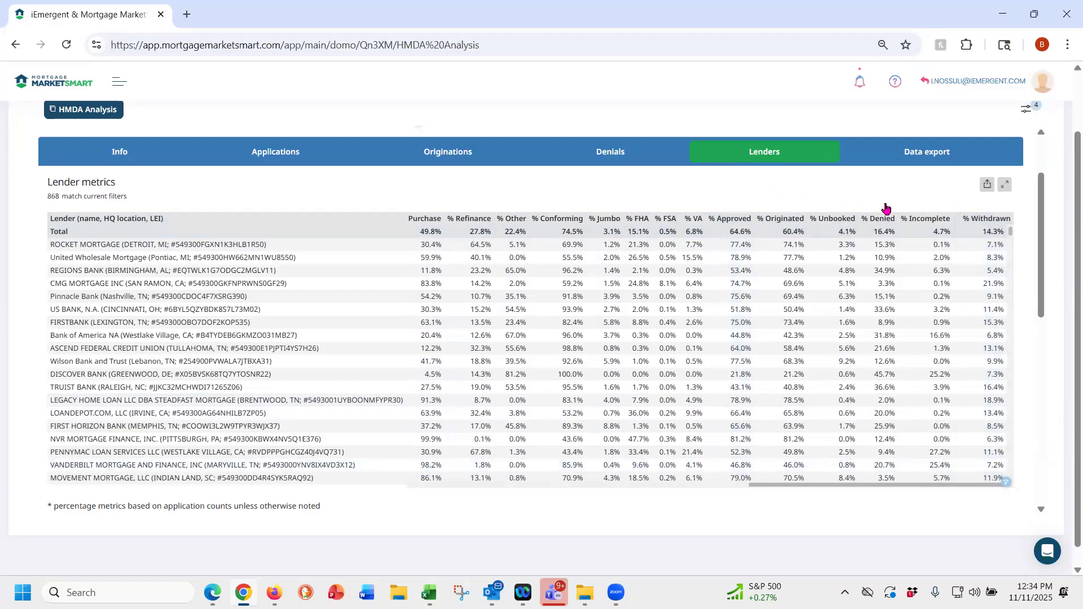
click(986, 186)
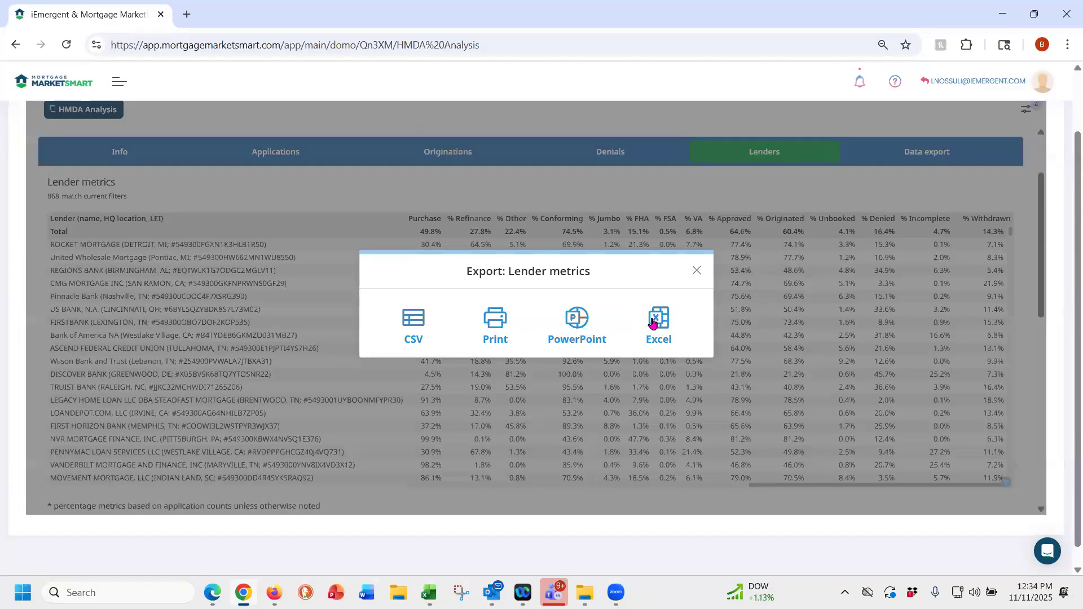
click(697, 271)
Filter the dashboard to the lender TRUIST BANK (RALEIGH, NC).
scroll(812, 243, up, 3)
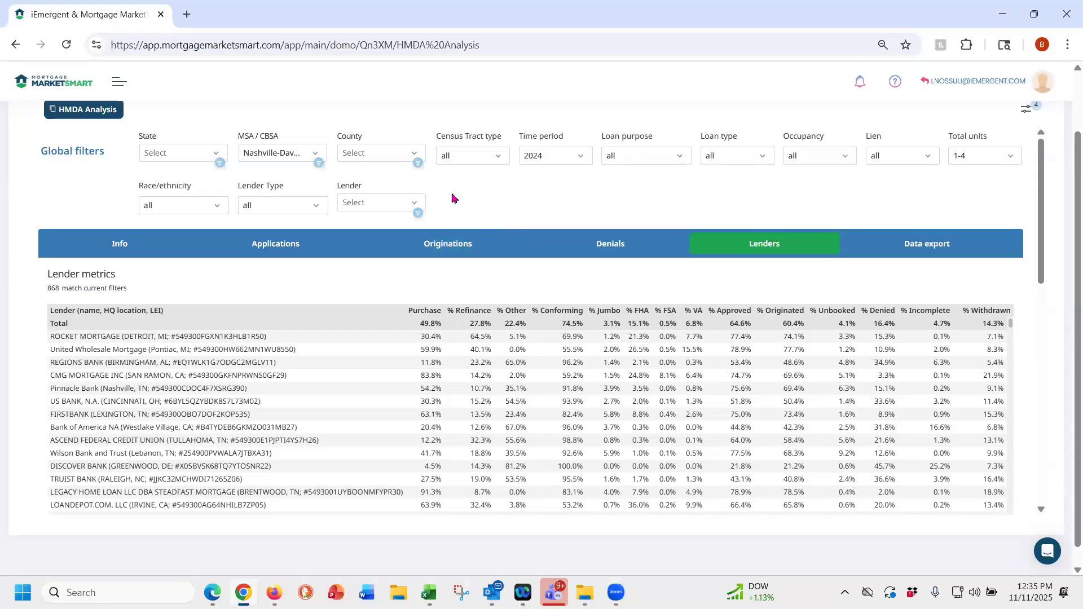
click(375, 204)
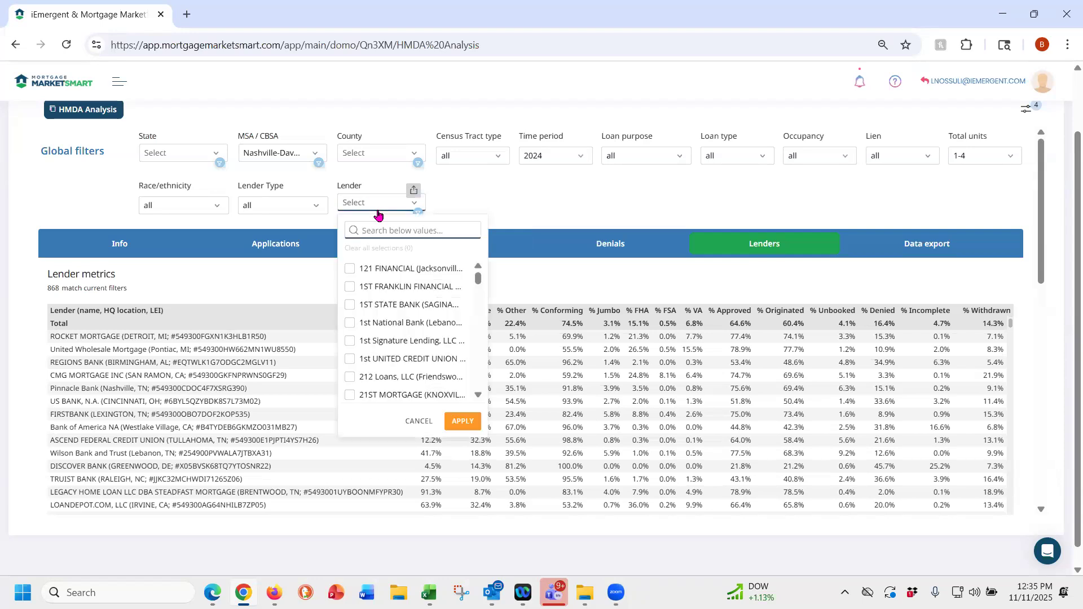
text(truist)
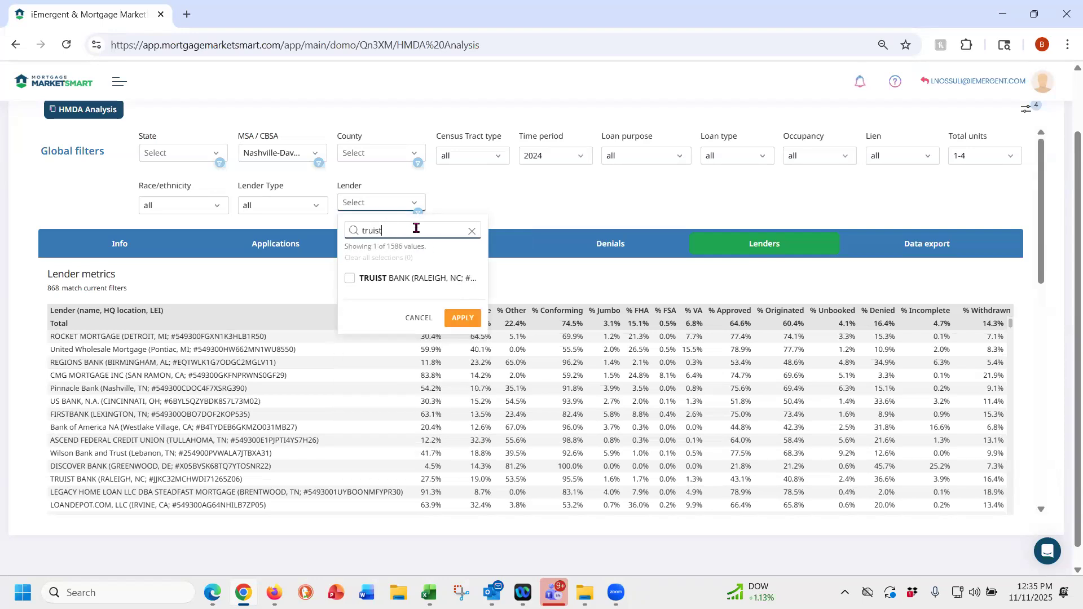
click(428, 280)
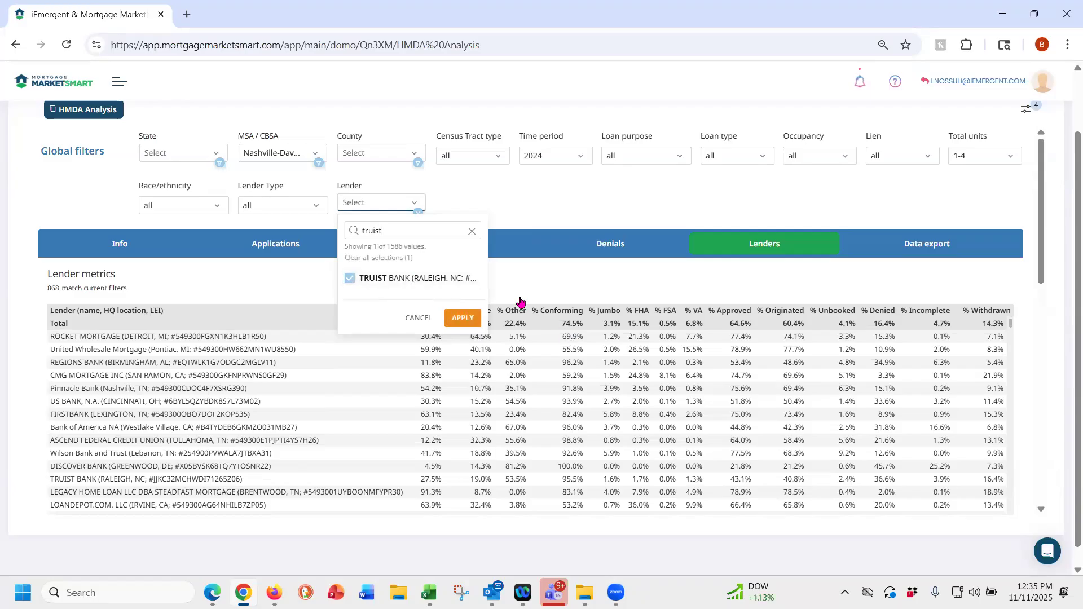
click(462, 317)
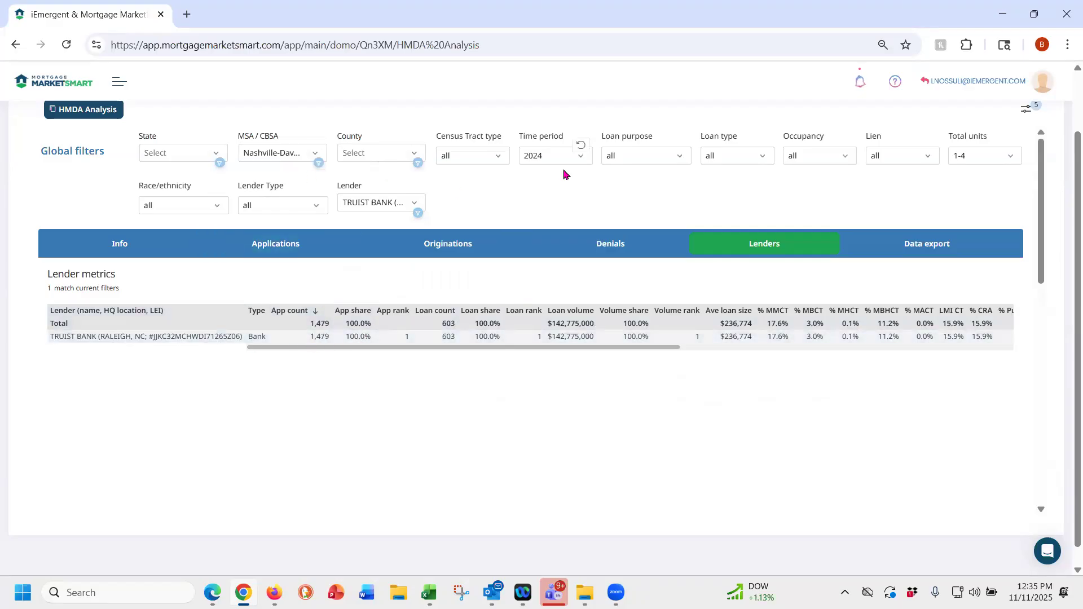
Show the Data export view and examine the loan record columns from Year across to LMI applicant.
click(928, 250)
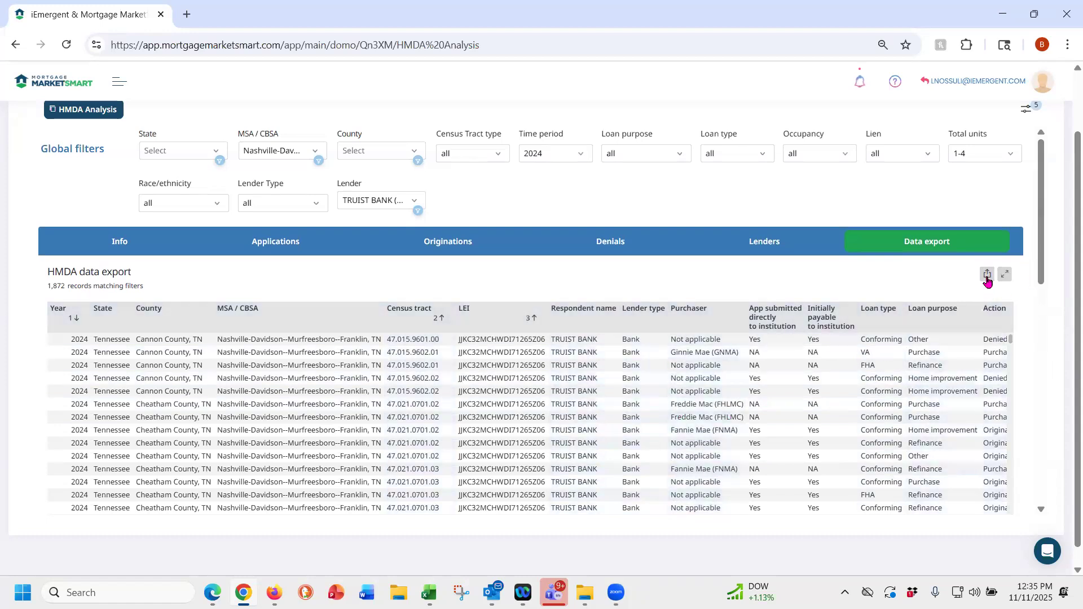
scroll(1041, 278, down, 2)
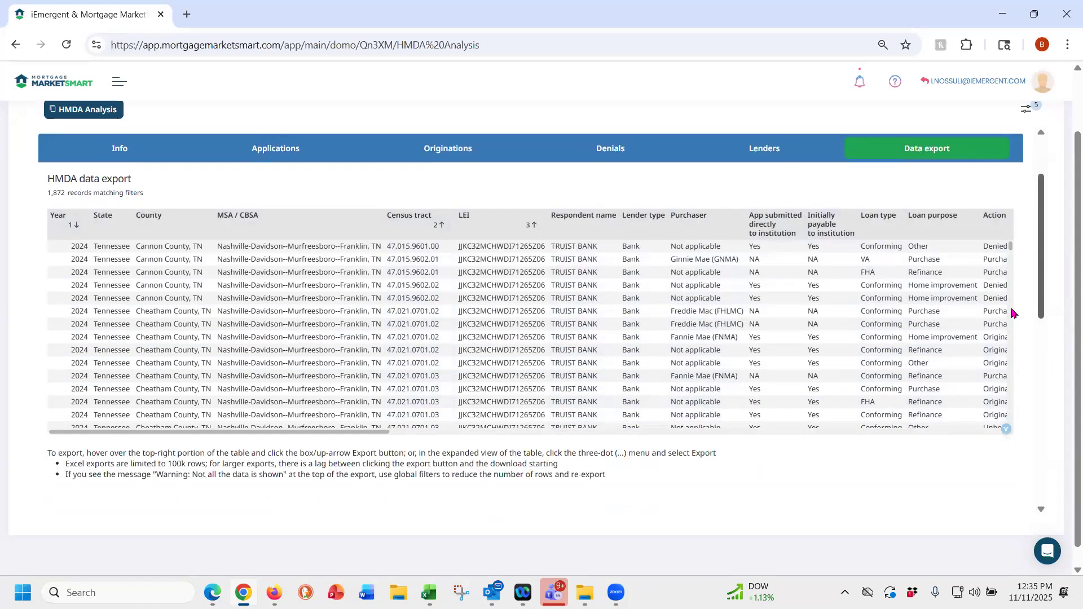
drag(367, 434, 528, 432)
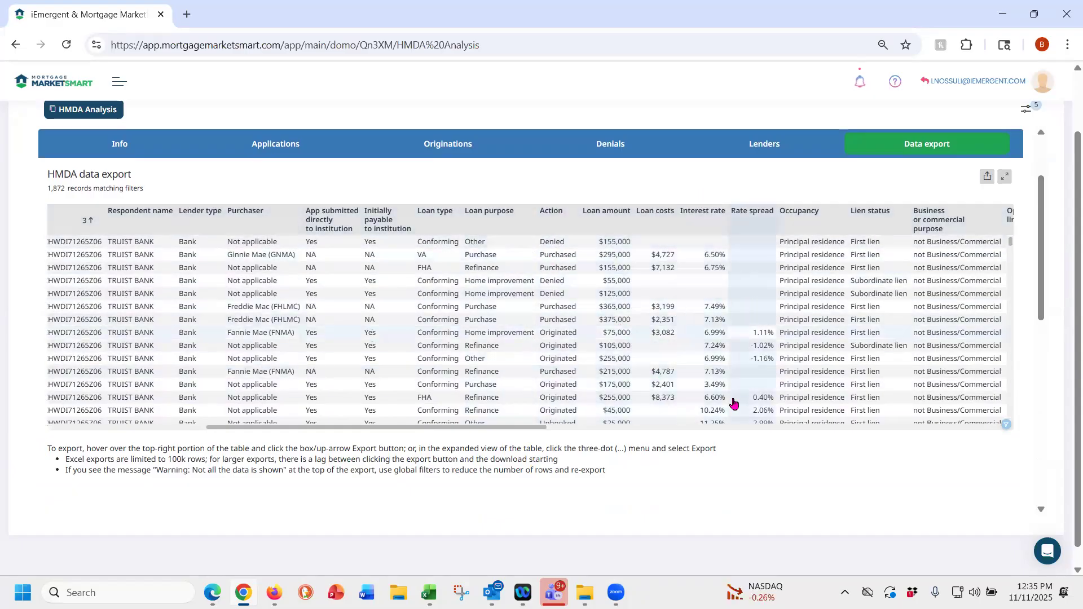
drag(545, 432, 667, 433)
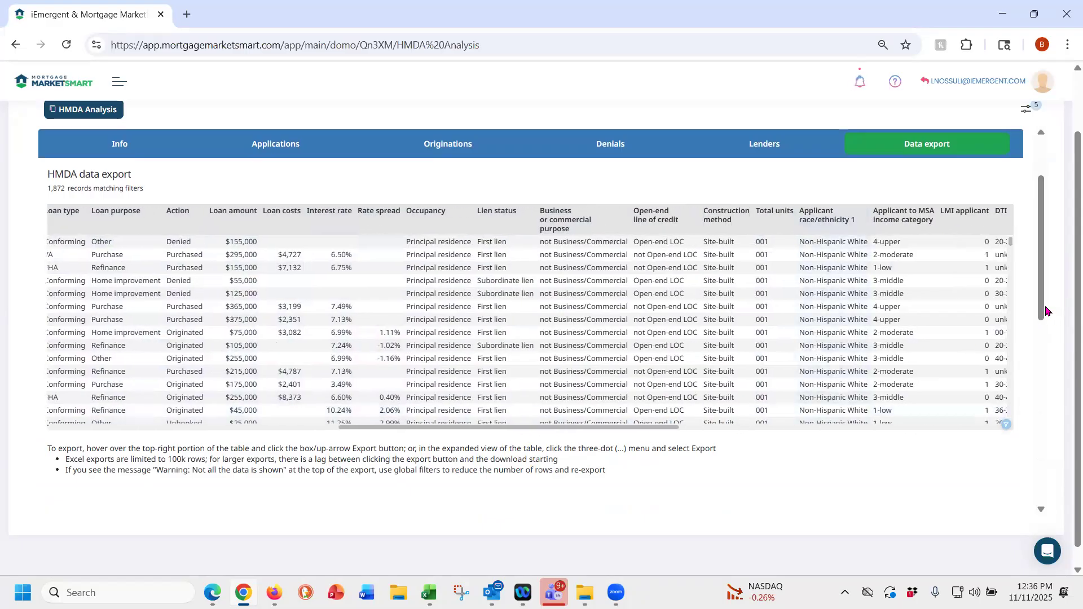
Show the Denials view for Truist Bank and examine its stacked chart of 2024 denials by race/ethnicity.
scroll(1040, 316, up, 2)
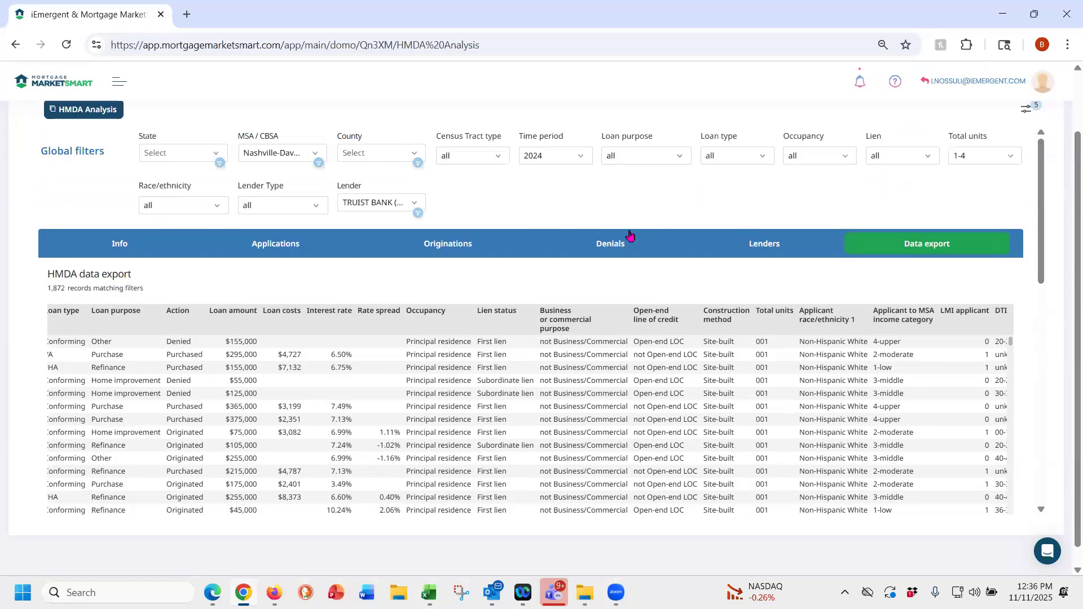
click(608, 251)
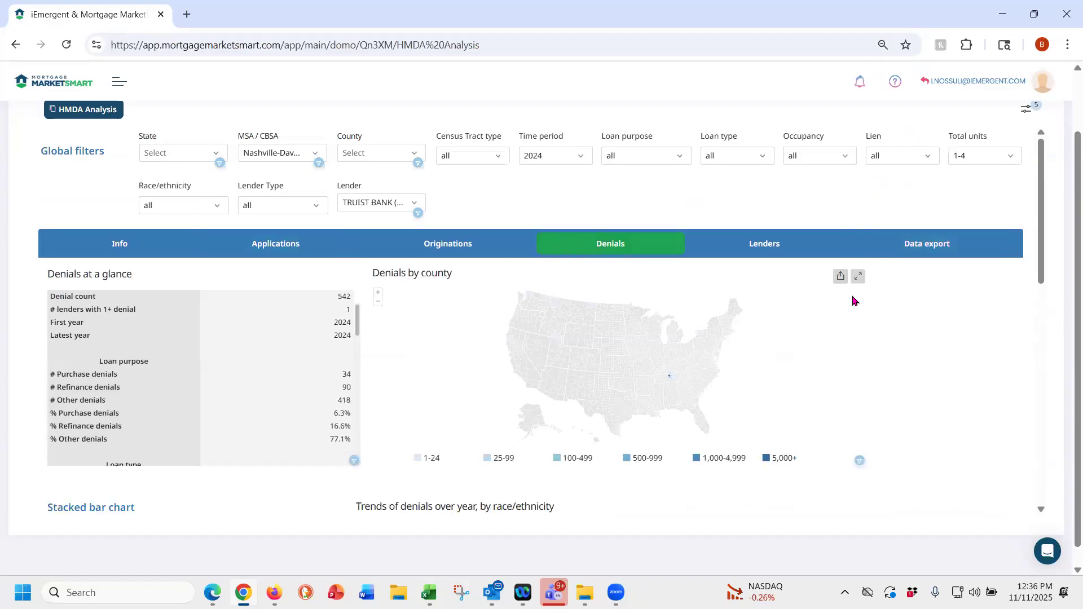
scroll(1054, 328, down, 2)
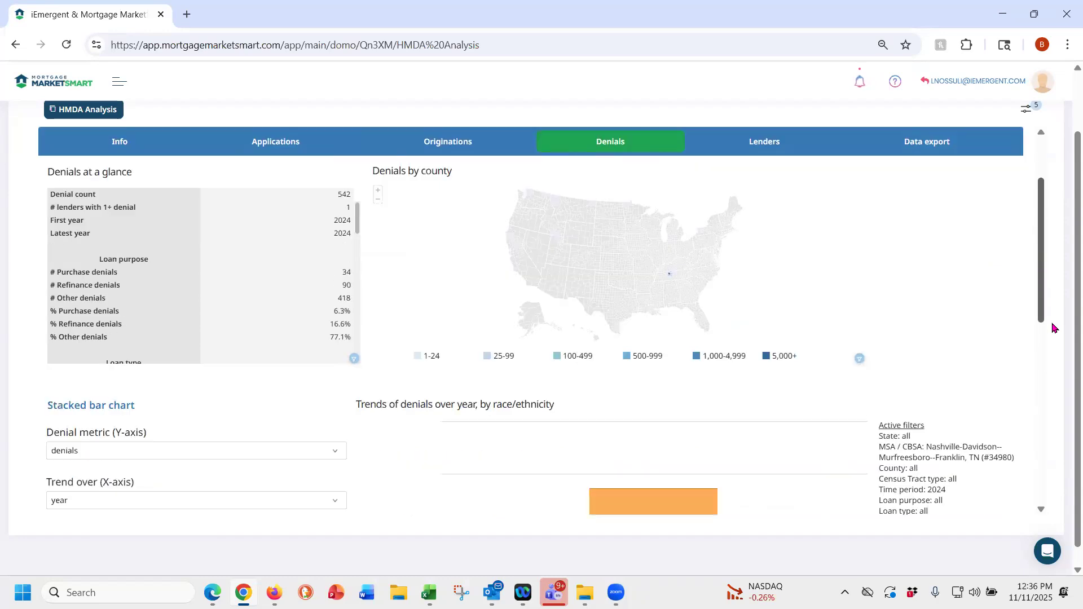
scroll(1054, 328, down, 4)
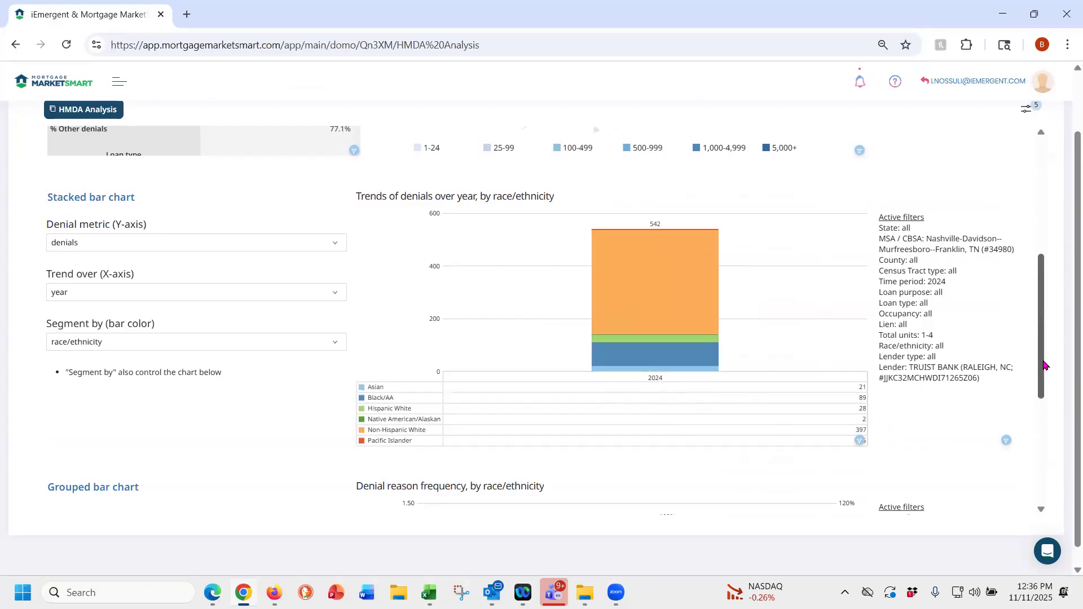
Reset the time period filter to all and examine Truist Bank's denial trend by year and race/ethnicity.
drag(1044, 365, 941, 211)
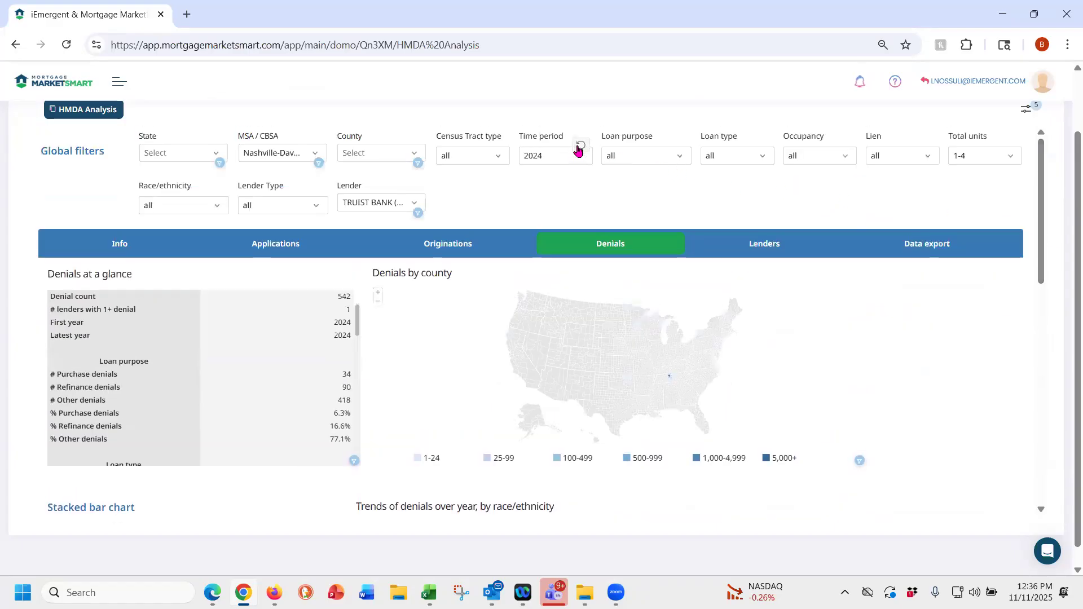
click(579, 146)
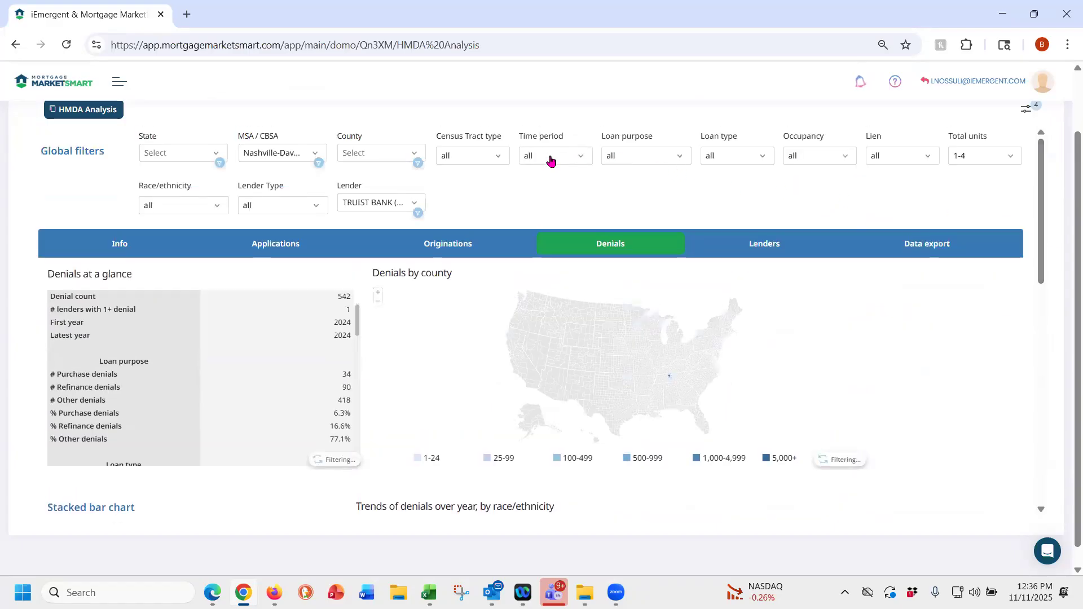
drag(1044, 163, 966, 293)
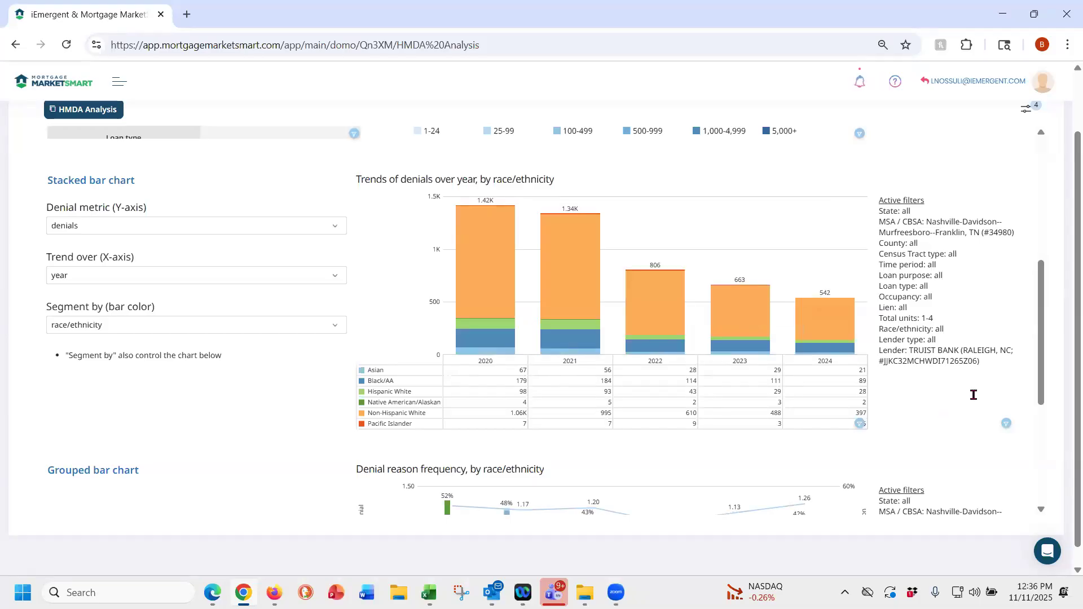
Clear the Truist Bank lender filter and examine the market-wide denial trend by year and race/ethnicity.
drag(1039, 372, 1029, 254)
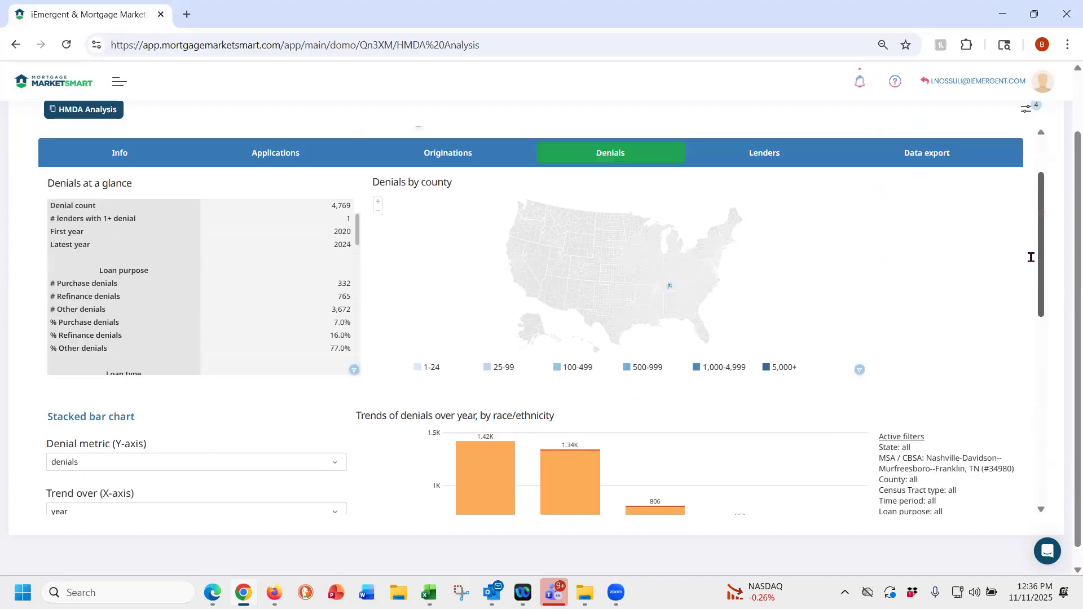
mouse_move(398, 194)
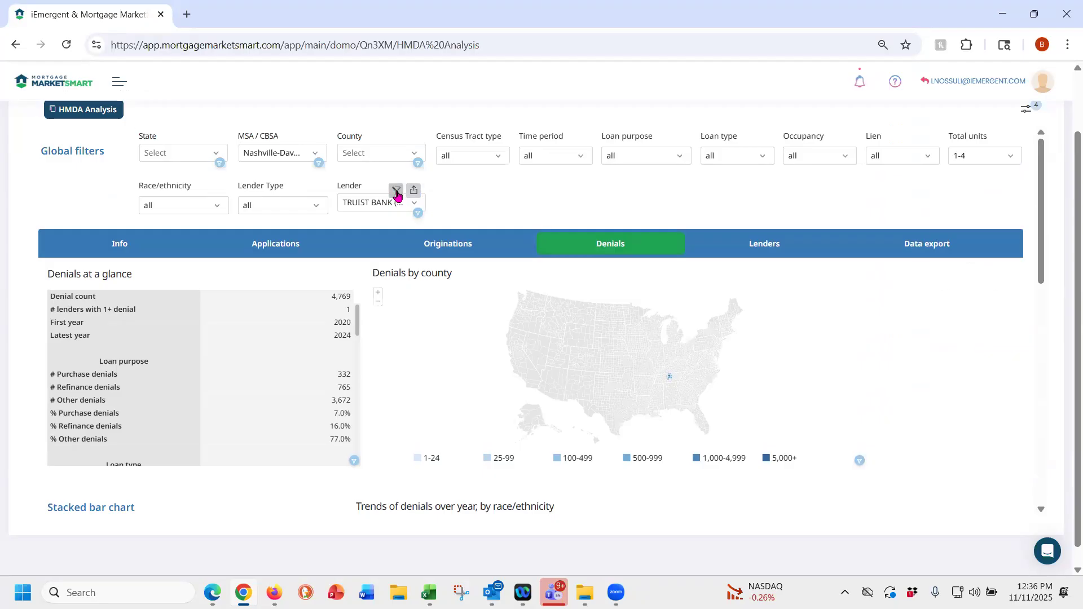
click(396, 194)
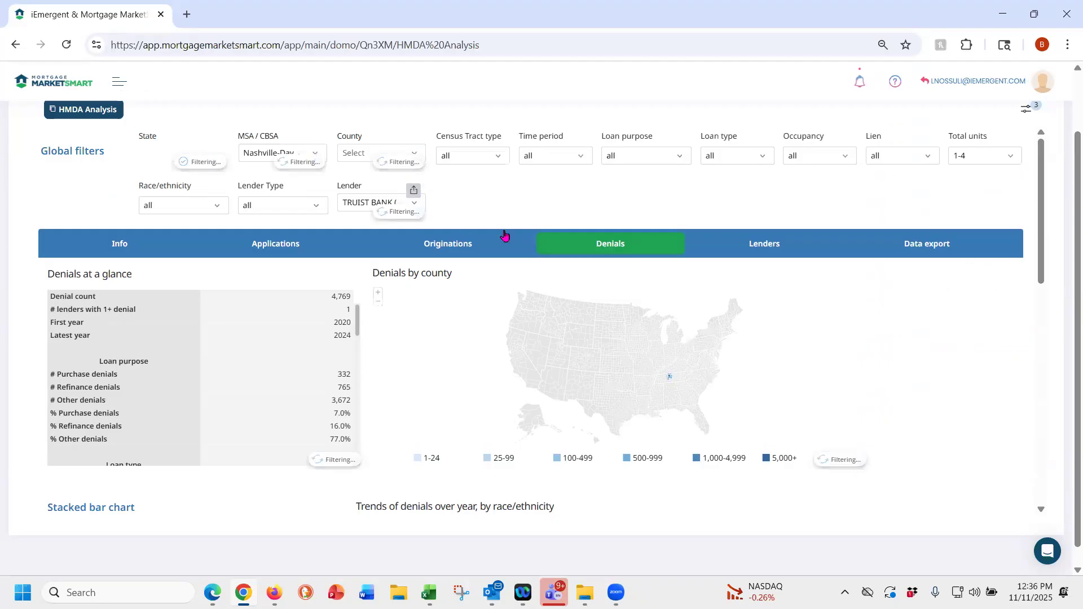
drag(1040, 225, 1043, 347)
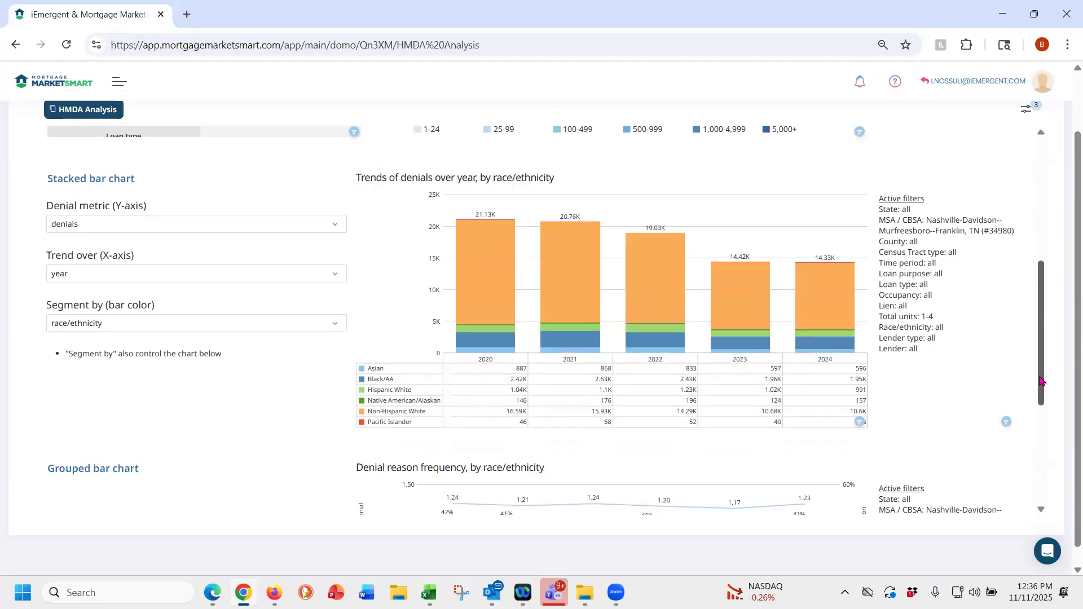
scroll(1042, 379, up, 6)
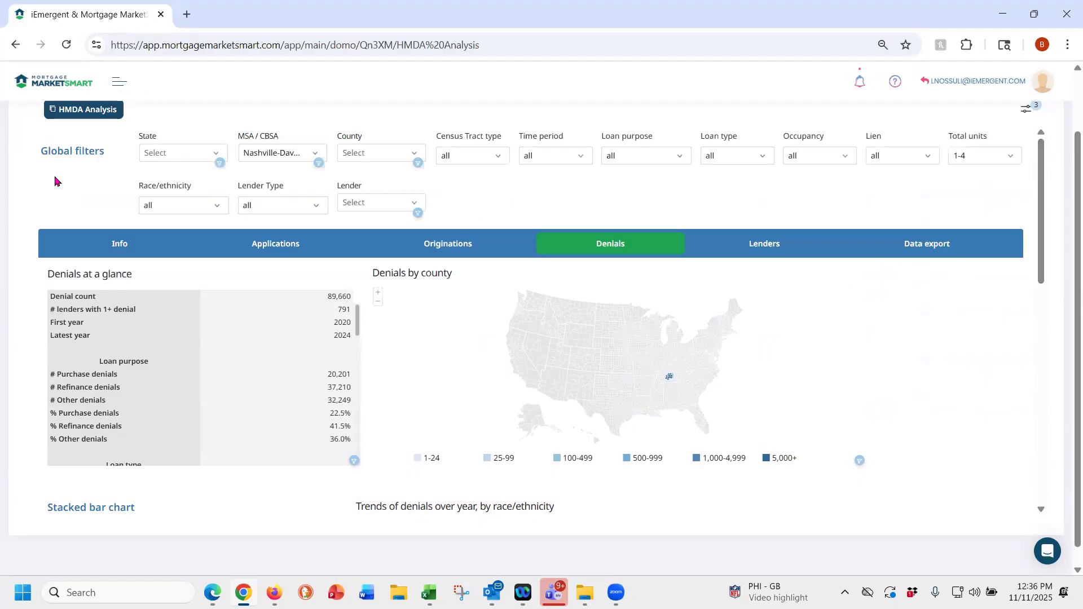
scroll(54, 180, up, 2)
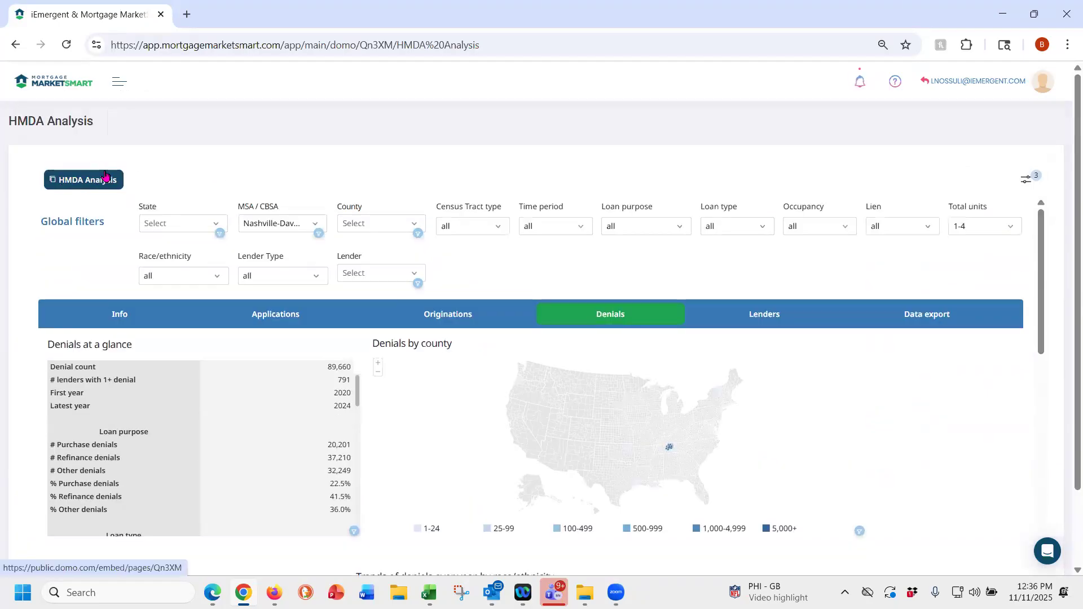